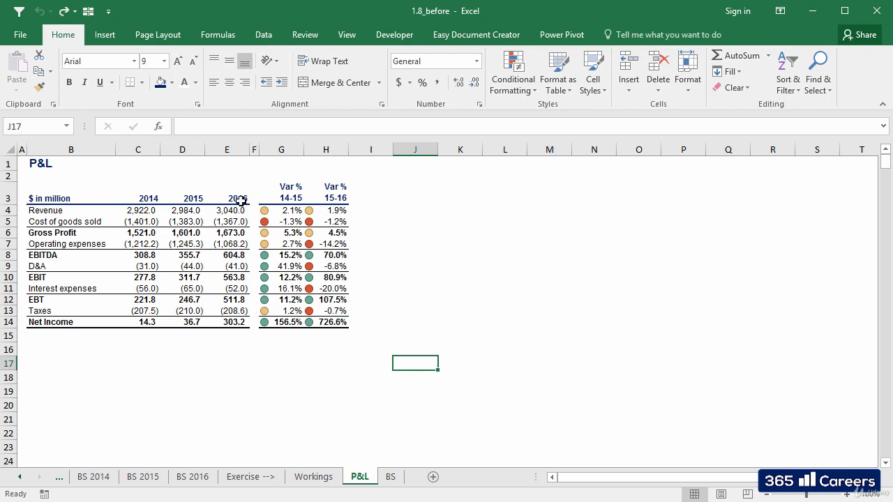
# Step: Group the two variance columns G and H and collapse the group
pyautogui.moveTo(152, 195); pyautogui.dragTo(237, 197)
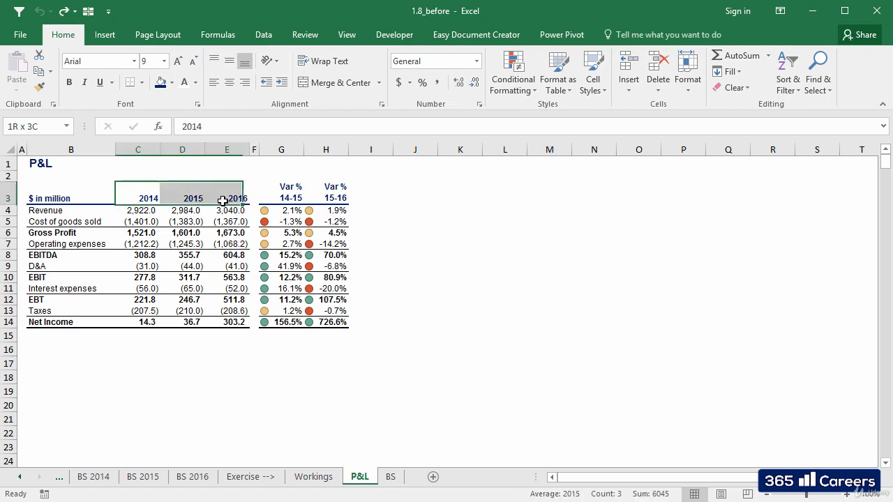
pyautogui.click(455, 198)
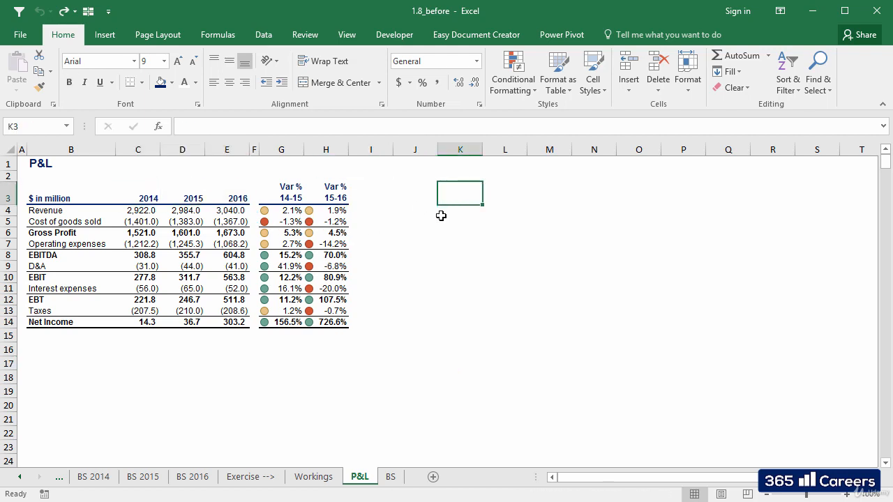
pyautogui.click(292, 148)
pyautogui.moveTo(291, 148); pyautogui.dragTo(327, 150)
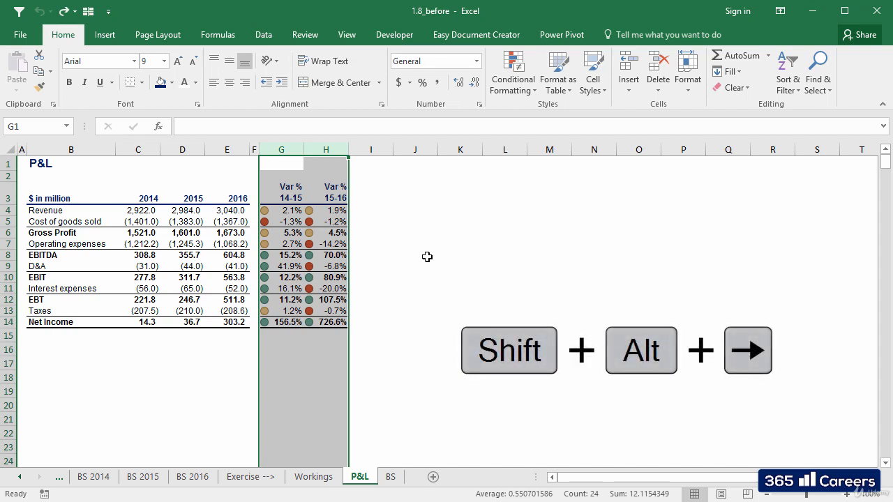
pyautogui.hotkey('shift', 'alt', 'Right')
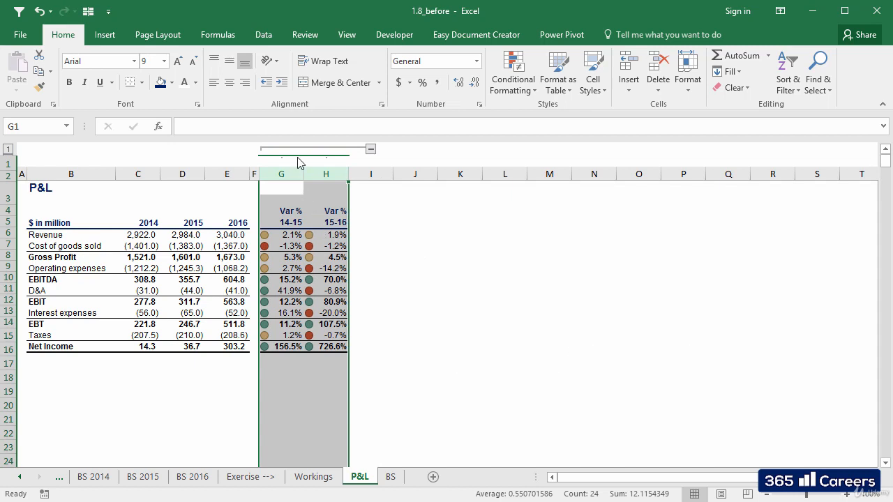
pyautogui.click(370, 149)
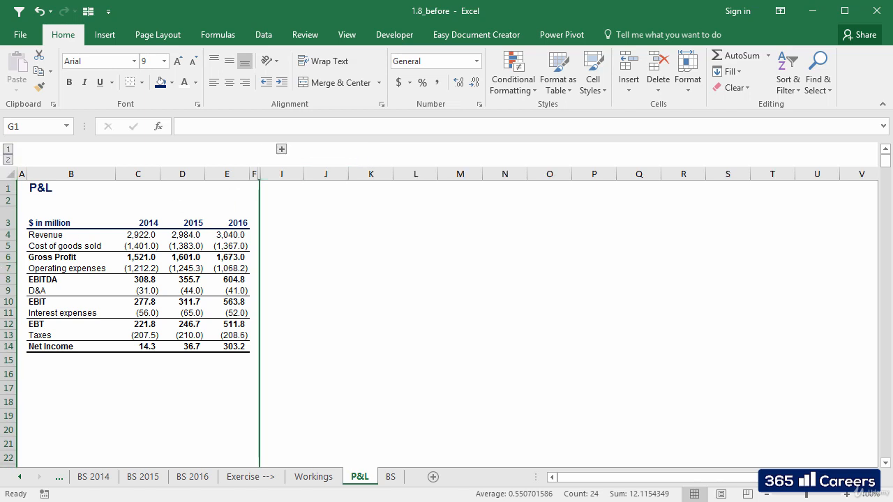
# Step: Try hiding the empty column K and undo the hiding
pyautogui.click(331, 282)
pyautogui.click(371, 173)
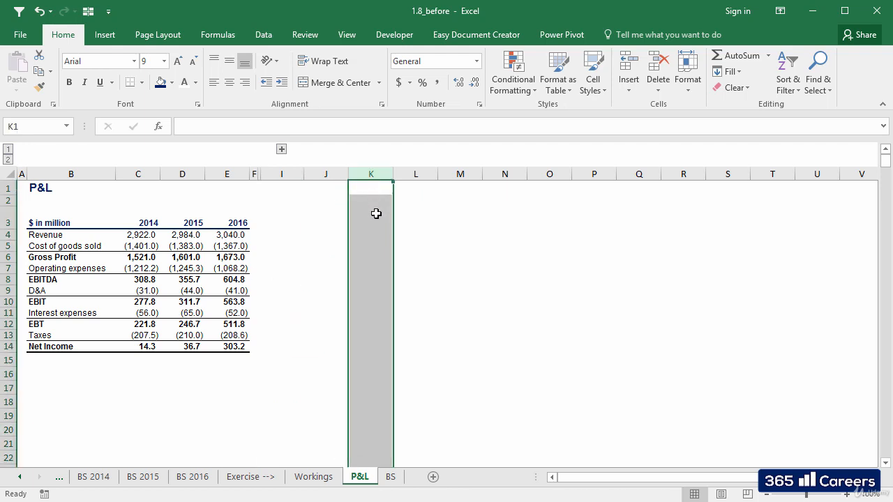
pyautogui.rightClick(376, 170)
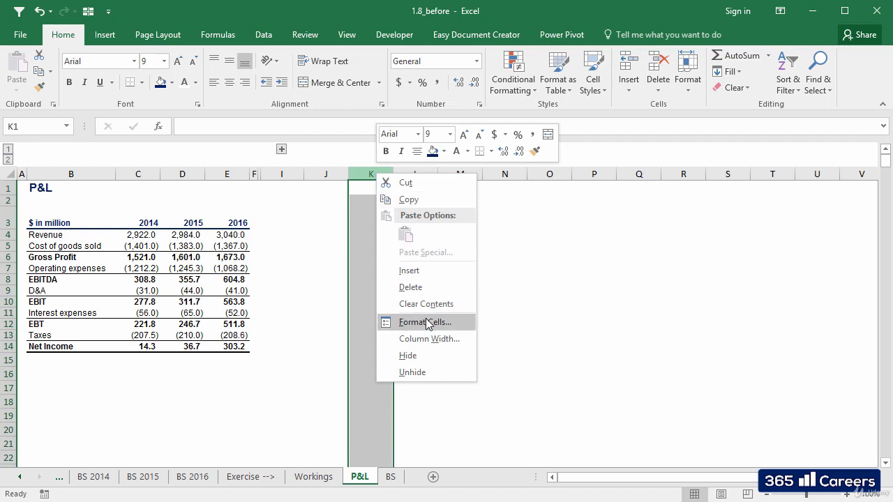
pyautogui.click(406, 357)
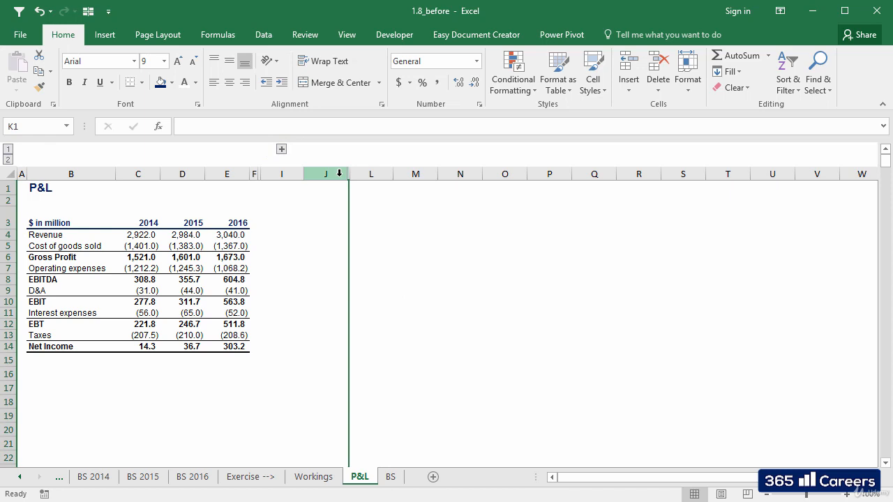
pyautogui.hotkey('ctrl', 'z')
# Step: Expand the grouped variance columns G and H and collapse them again
pyautogui.click(370, 217)
pyautogui.click(282, 149)
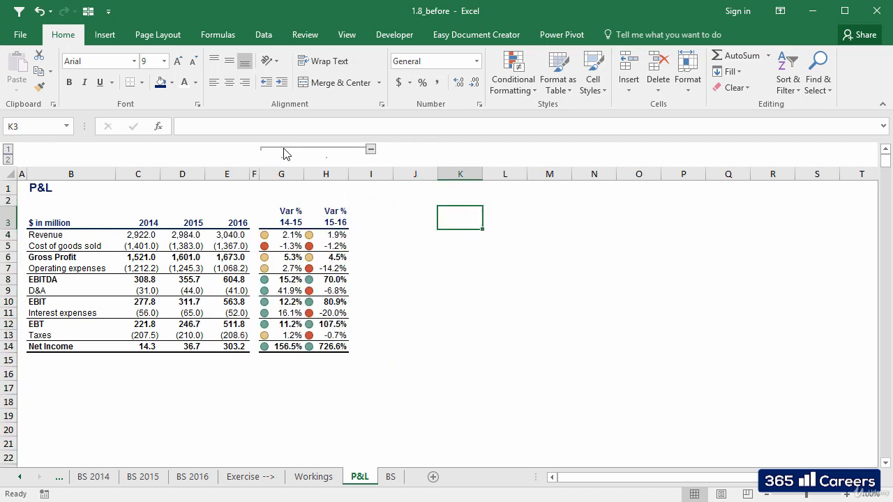
pyautogui.click(371, 150)
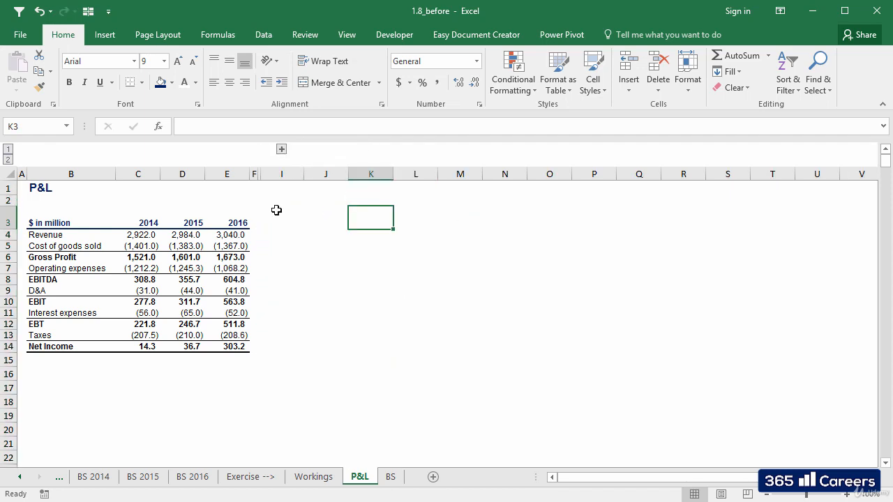
# Step: Enter "Forecast" in cell I2 with a dark blue fill and bold white text
pyautogui.click(276, 210)
pyautogui.moveTo(285, 199)
pyautogui.mouseDown()
pyautogui.moveTo(309, 200)
pyautogui.moveTo(297, 200)
pyautogui.mouseUp()
pyautogui.click(161, 82)
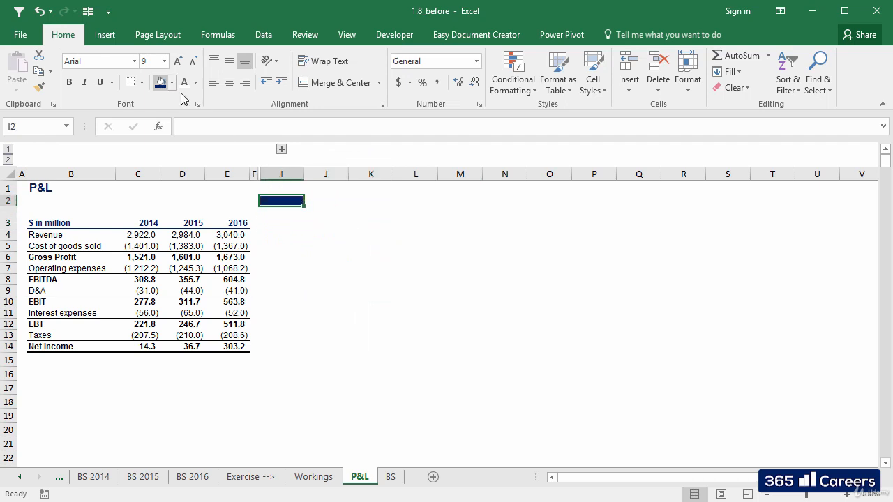
pyautogui.write('Forecas')
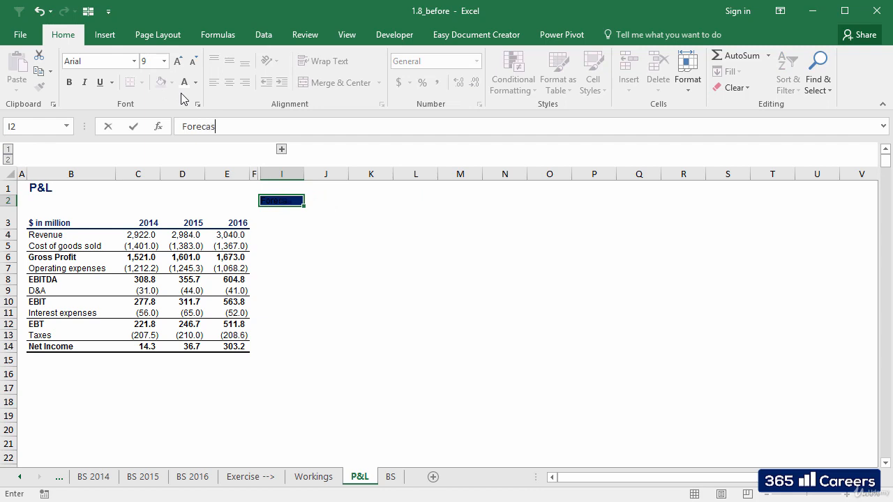
pyautogui.write('t')
pyautogui.press('Tab')
pyautogui.hotkey('shift', 'Tab')
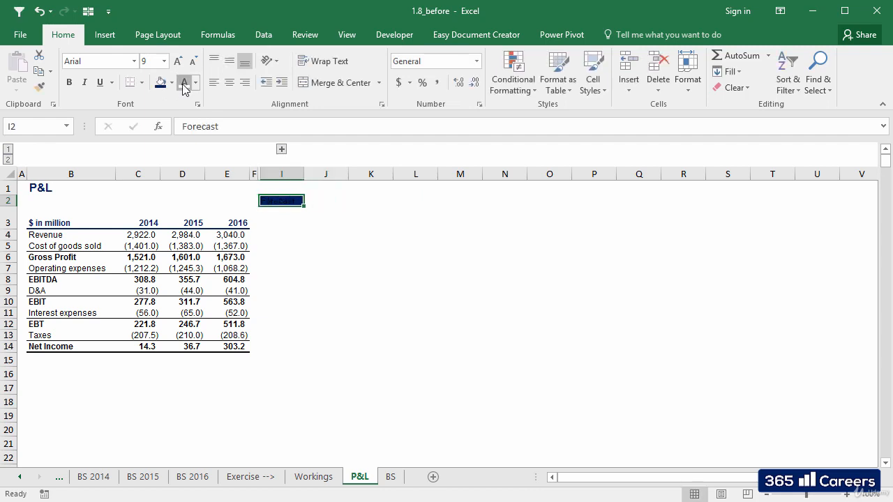
pyautogui.click(184, 84)
pyautogui.hotkey('ctrl', 'b')
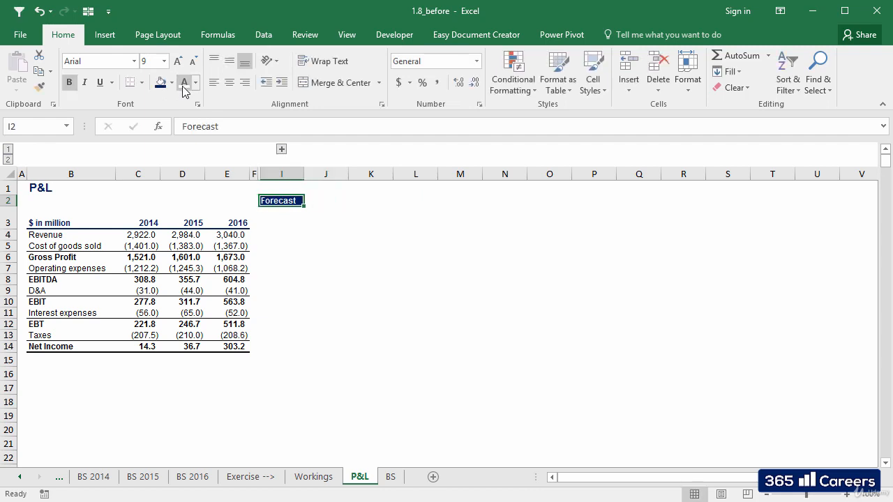
# Step: Merge and center the Forecast heading across cells I2 to M2
pyautogui.hotkey('shift', 'Right')
pyautogui.hotkey('shift', 'Right')
pyautogui.hotkey('shift', 'Right')
pyautogui.hotkey('shift', 'Right')
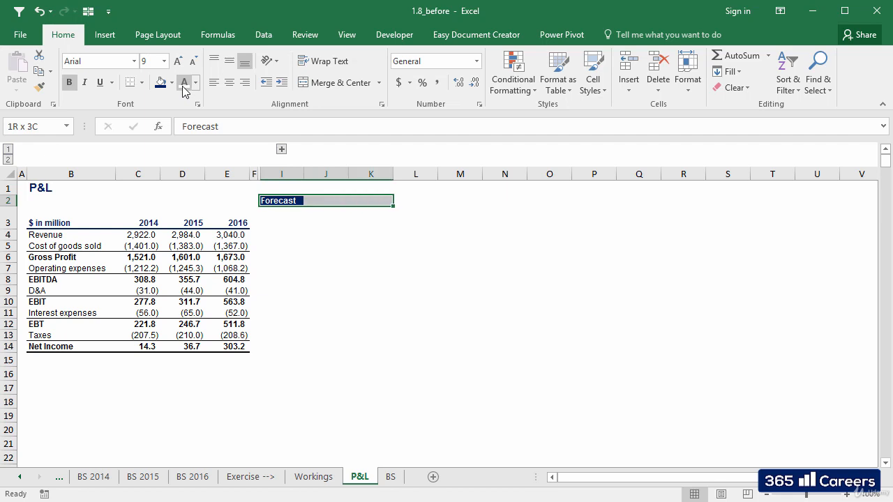
pyautogui.click(340, 84)
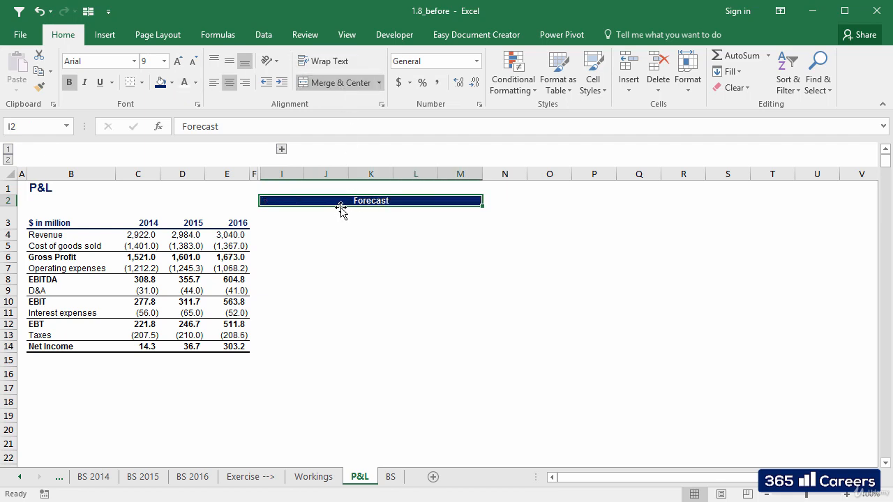
pyautogui.click(357, 226)
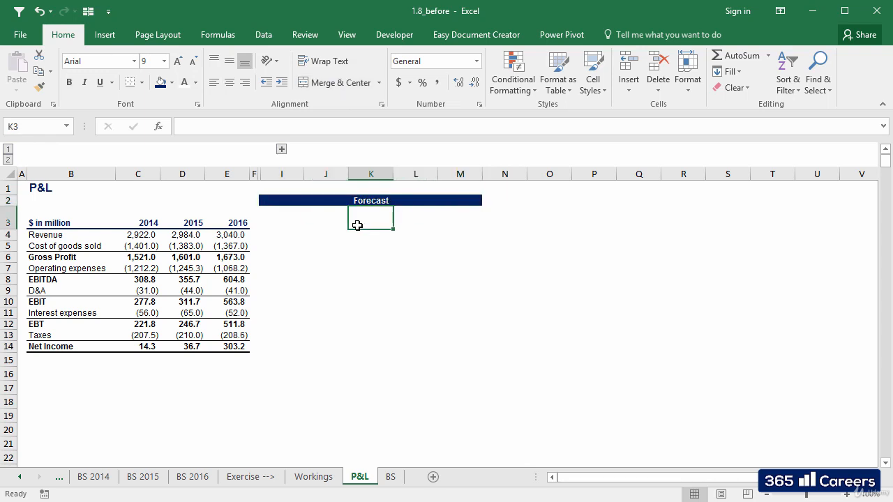
# Step: Copy the 2016 column's cells E3:E14 and paste only their formats onto the forecast range I3:M14
pyautogui.click(283, 221)
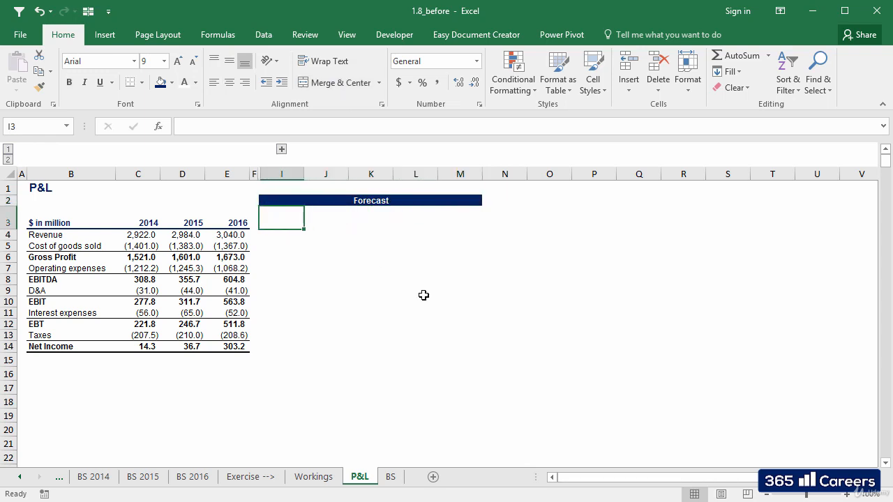
pyautogui.press('Left')
pyautogui.press('Left')
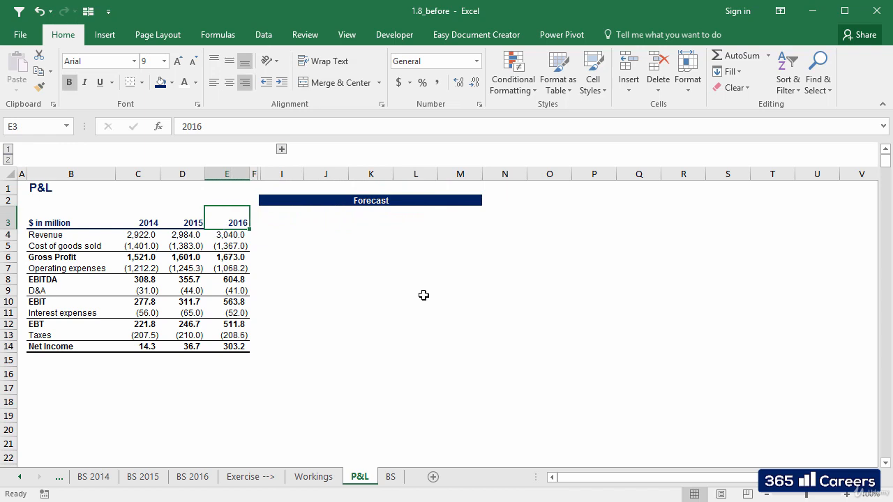
pyautogui.hotkey('ctrl', 'shift', 'Down')
pyautogui.hotkey('ctrl', 'c')
pyautogui.press('Right')
pyautogui.press('Right')
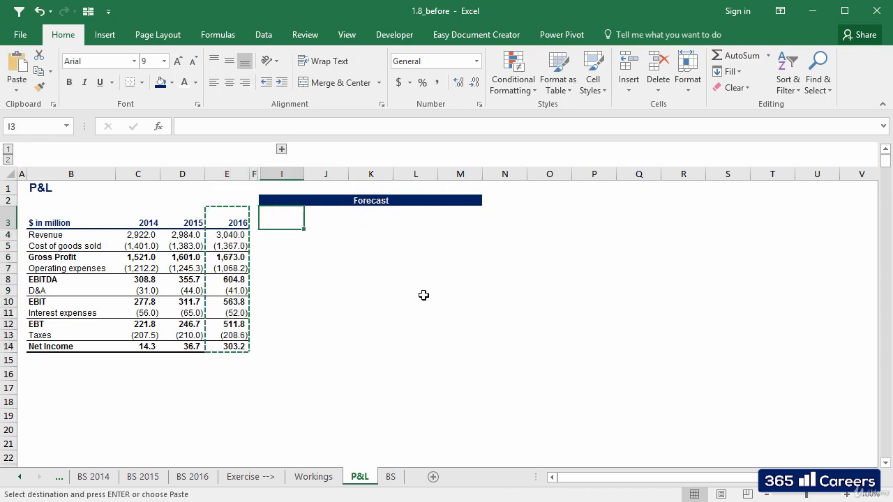
pyautogui.hotkey('shift', 'Right')
pyautogui.hotkey('shift', 'Right')
pyautogui.hotkey('shift', 'Right')
pyautogui.hotkey('shift', 'Right')
pyautogui.hotkey('shift', 'Down')
pyautogui.hotkey('shift', 'Down')
pyautogui.hotkey('shift', 'Down')
pyautogui.hotkey('shift', 'Down')
pyautogui.hotkey('shift', 'Down')
pyautogui.hotkey('shift', 'Down')
pyautogui.hotkey('shift', 'Down')
pyautogui.hotkey('shift', 'Down')
pyautogui.hotkey('shift', 'Down')
pyautogui.hotkey('shift', 'Down')
pyautogui.hotkey('shift', 'Down')
pyautogui.hotkey('shift', 'Down')
pyautogui.hotkey('shift', 'Down')
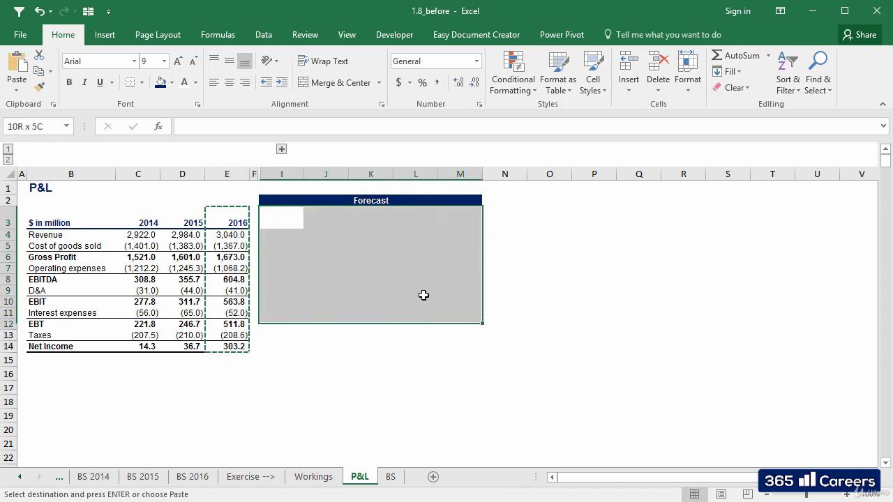
pyautogui.hotkey('shift', 'Up')
pyautogui.hotkey('shift', 'Up')
pyautogui.hotkey('alt', 'e')
pyautogui.press('s')
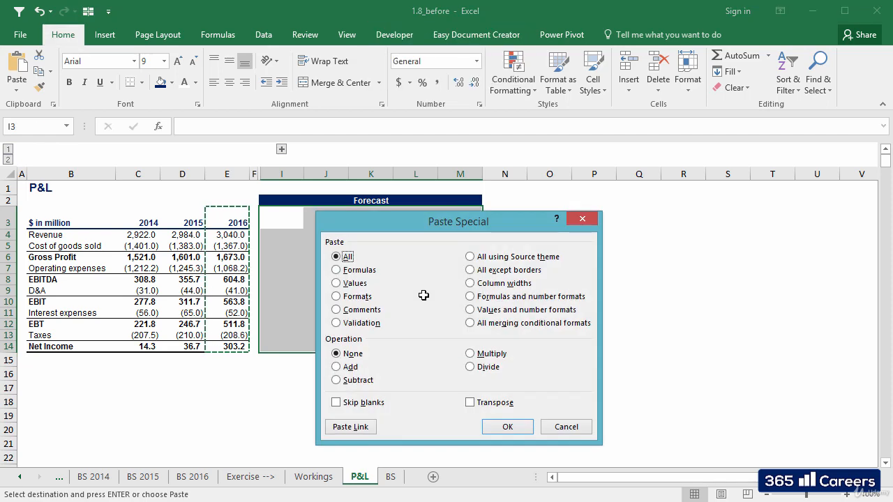
pyautogui.press('t')
pyautogui.press('Return')
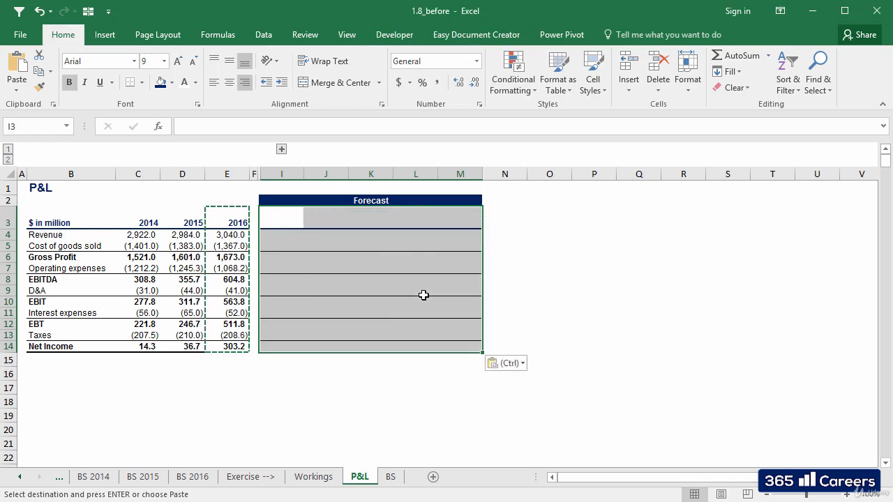
pyautogui.press('Escape')
pyautogui.hotkey('shift', 'BackSpace')
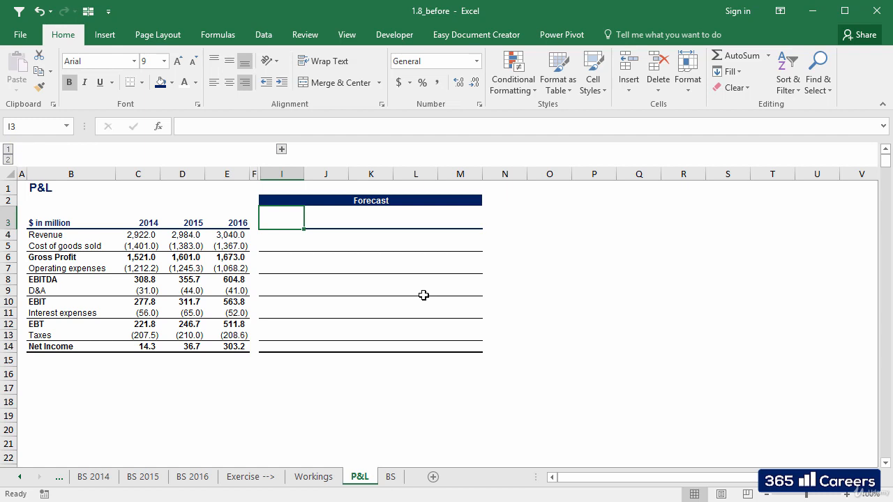
# Step: Enter the forecast years 2017, 2018, 2019, 2020 and 2021 in cells I3 to M3
pyautogui.write('2017')
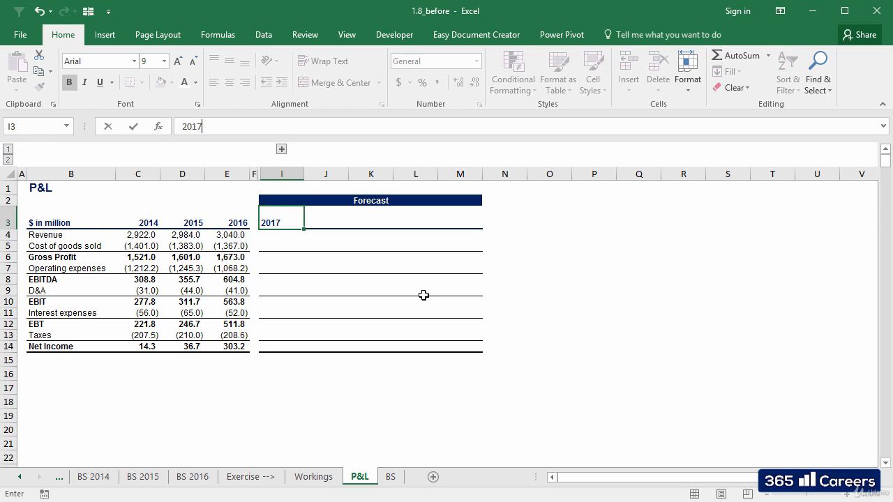
pyautogui.press('Tab')
pyautogui.write('201')
pyautogui.press('Tab')
pyautogui.write('2')
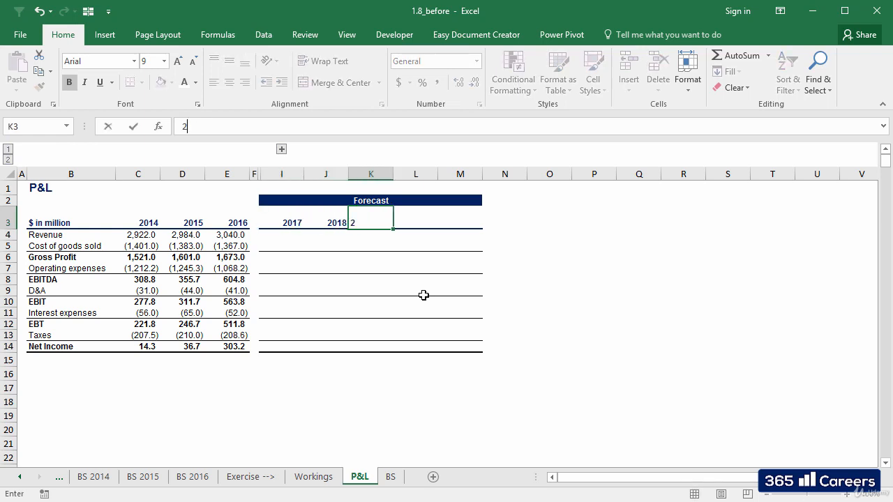
pyautogui.write('019')
pyautogui.press('Tab')
pyautogui.write('2020')
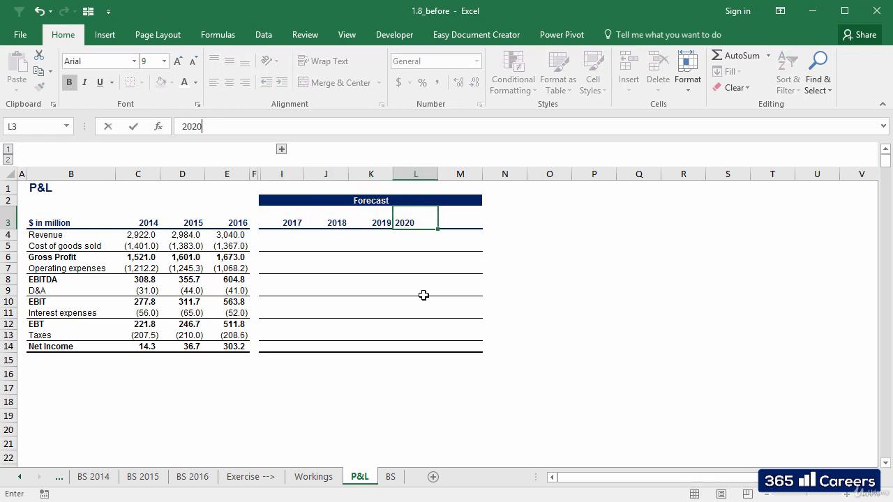
pyautogui.press('Tab')
pyautogui.write('2021')
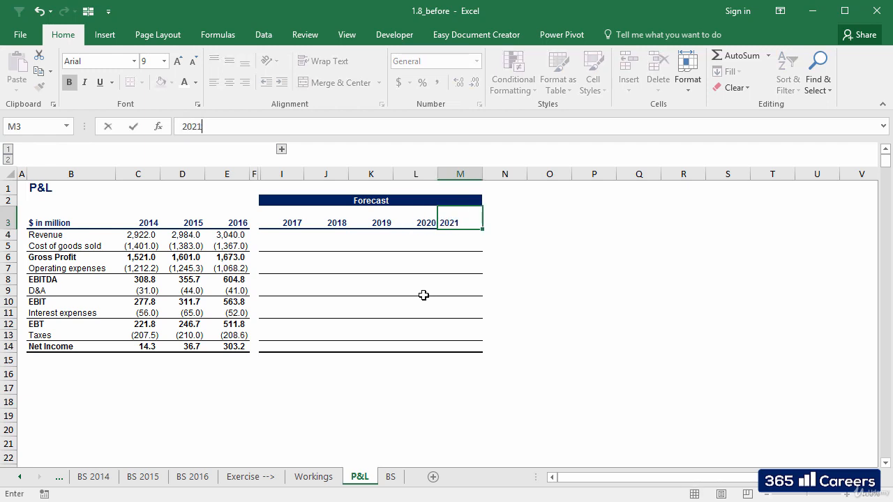
pyautogui.press('Tab')
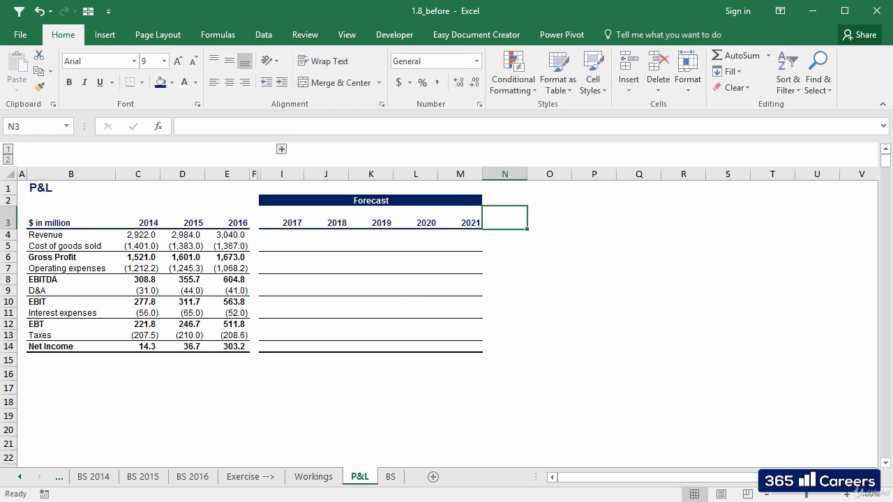
# Step: Copy the 2016 Gross Profit formula from E6 into the 2017 forecast cell I6
pyautogui.click(232, 261)
pyautogui.hotkey('ctrl', 'c')
pyautogui.press('Right')
pyautogui.press('Right')
pyautogui.hotkey('ctrl', 'v')
# Step: Copy the 2016 EBITDA formula from E8 into the 2017 forecast cell I8
pyautogui.press('Left')
pyautogui.press('Down')
pyautogui.press('Left')
pyautogui.press('Down')
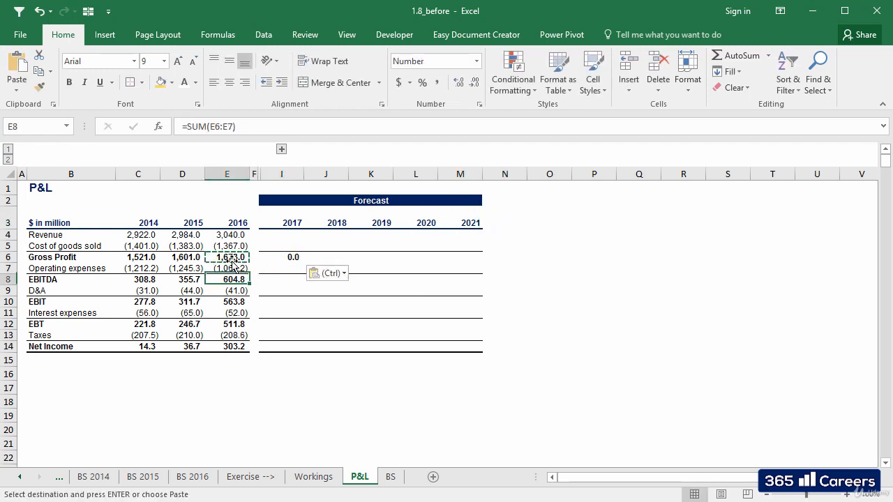
pyautogui.hotkey('ctrl', 'c')
pyautogui.press('Right')
pyautogui.press('Right')
pyautogui.hotkey('ctrl', 'v')
# Step: Copy the 2016 EBIT formula from E10 into the 2017 forecast cell I10
pyautogui.press('Left')
pyautogui.press('Down')
pyautogui.press('Left')
pyautogui.press('Down')
pyautogui.hotkey('ctrl', 'c')
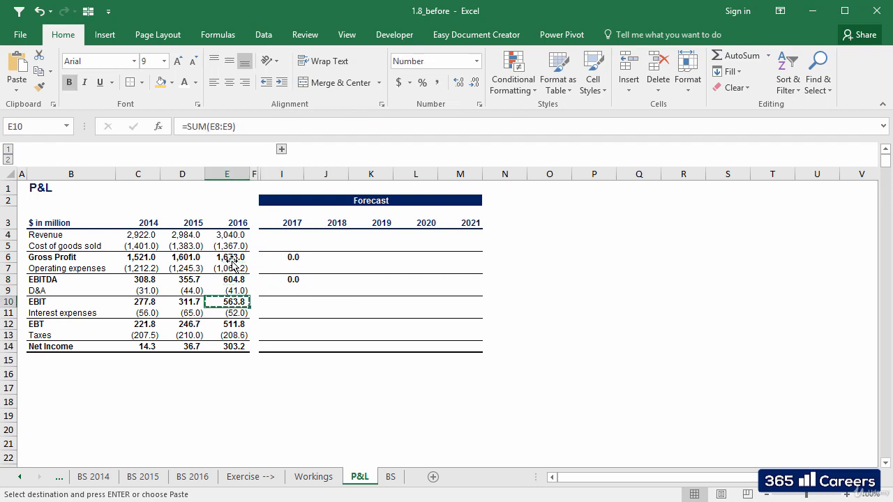
pyautogui.press('Right')
pyautogui.press('Right')
pyautogui.hotkey('ctrl', 'v')
# Step: Copy the 2016 EBT formula from E12 into the 2017 forecast cell I12
pyautogui.press('Left')
pyautogui.press('Down')
pyautogui.press('Left')
pyautogui.press('Down')
pyautogui.hotkey('ctrl', 'c')
pyautogui.press('Right')
pyautogui.press('Right')
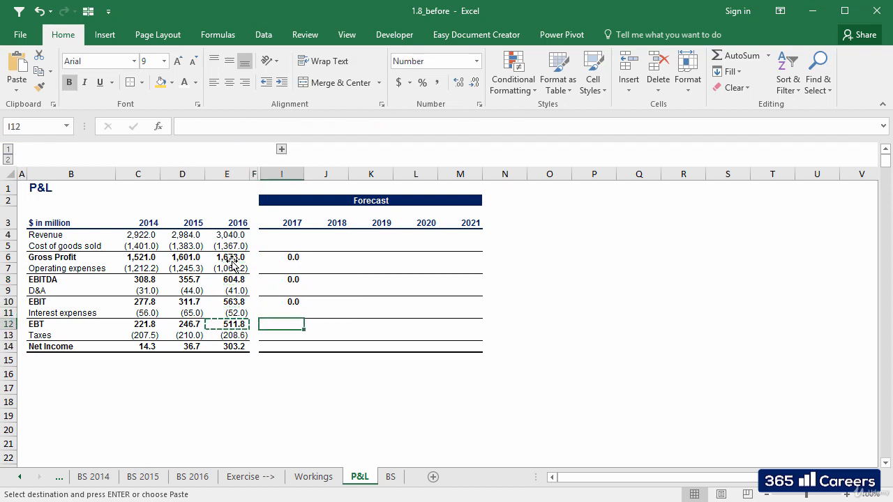
pyautogui.hotkey('ctrl', 'v')
# Step: Copy the 2016 Net Income formula from E14 into the 2017 forecast cell I14
pyautogui.press('Left')
pyautogui.press('Down')
pyautogui.press('Left')
pyautogui.press('Down')
pyautogui.hotkey('ctrl', 'c')
pyautogui.press('Right')
pyautogui.press('Right')
pyautogui.hotkey('ctrl', 'v')
# Step: Copy the 2017 subtotal formulas in I6:I14 across the 2018–2021 forecast columns J to M, pasting formulas only
pyautogui.press('Up')
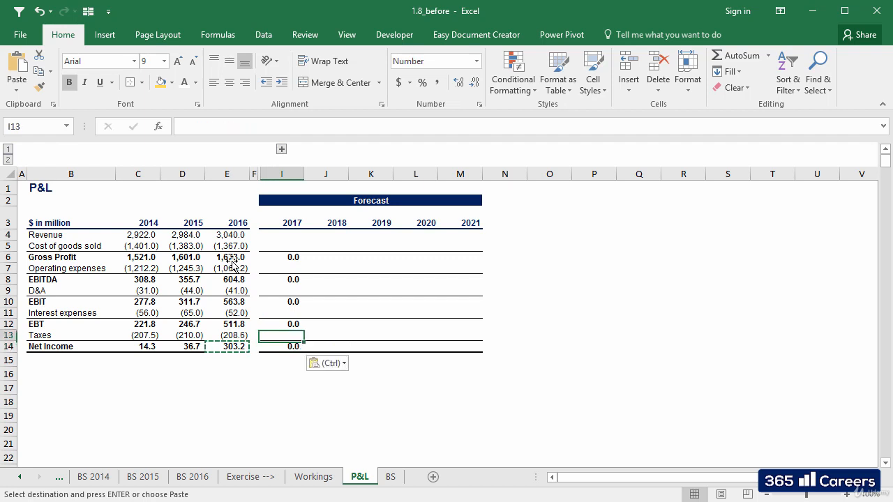
pyautogui.press('Up')
pyautogui.press('Up')
pyautogui.press('Up')
pyautogui.press('Up')
pyautogui.press('Up')
pyautogui.press('Up')
pyautogui.press('Up')
pyautogui.hotkey('shift', 'Down')
pyautogui.hotkey('shift', 'Down')
pyautogui.hotkey('shift', 'Down')
pyautogui.hotkey('shift', 'Down')
pyautogui.hotkey('shift', 'Down')
pyautogui.hotkey('shift', 'Down')
pyautogui.hotkey('shift', 'Down')
pyautogui.hotkey('shift', 'Down')
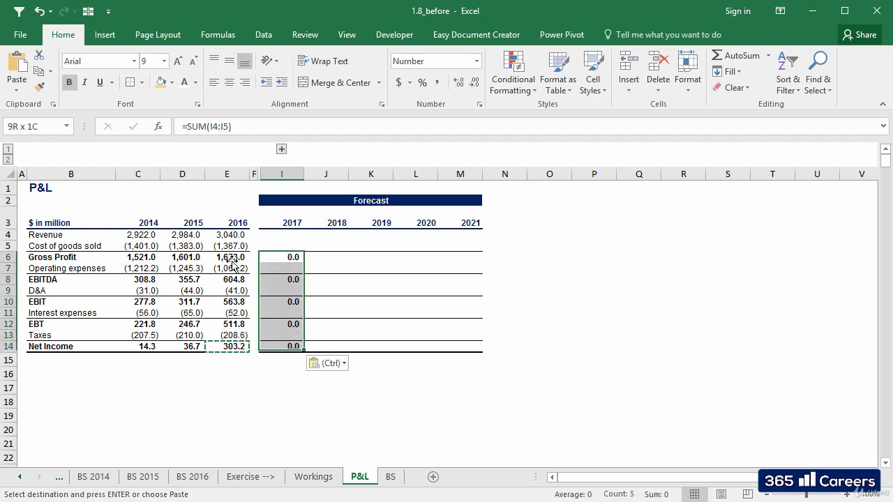
pyautogui.hotkey('ctrl', 'c')
pyautogui.press('Right')
pyautogui.hotkey('shift', 'Right')
pyautogui.hotkey('shift', 'Right')
pyautogui.hotkey('shift', 'Right')
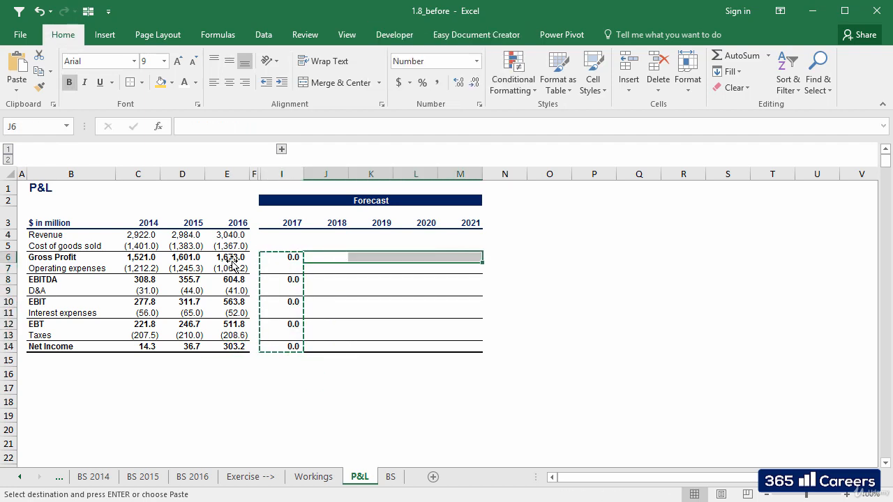
pyautogui.hotkey('ctrl', 'alt', 'v')
pyautogui.press('f')
pyautogui.press('Return')
pyautogui.press('Escape')
pyautogui.press('Left')
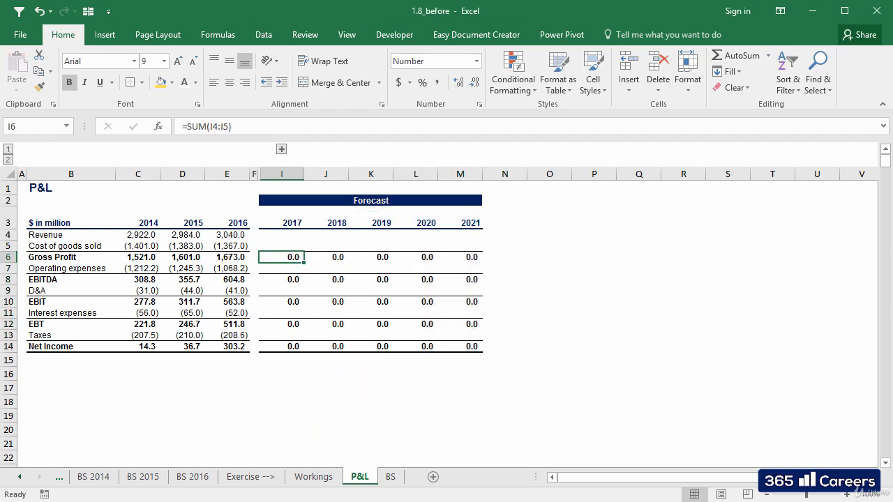
# Step: Shade the range B16:M32 below the P&L table with a light grey fill
pyautogui.moveTo(49, 373); pyautogui.dragTo(476, 423)
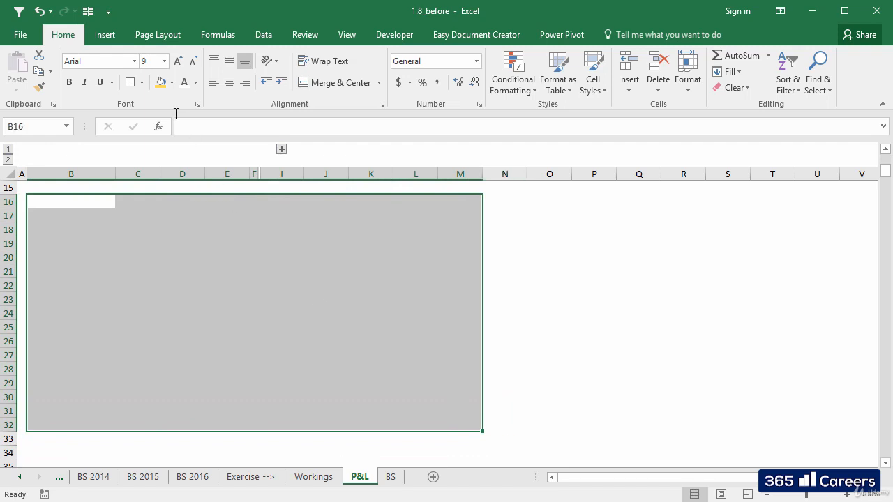
pyautogui.click(171, 82)
pyautogui.click(161, 126)
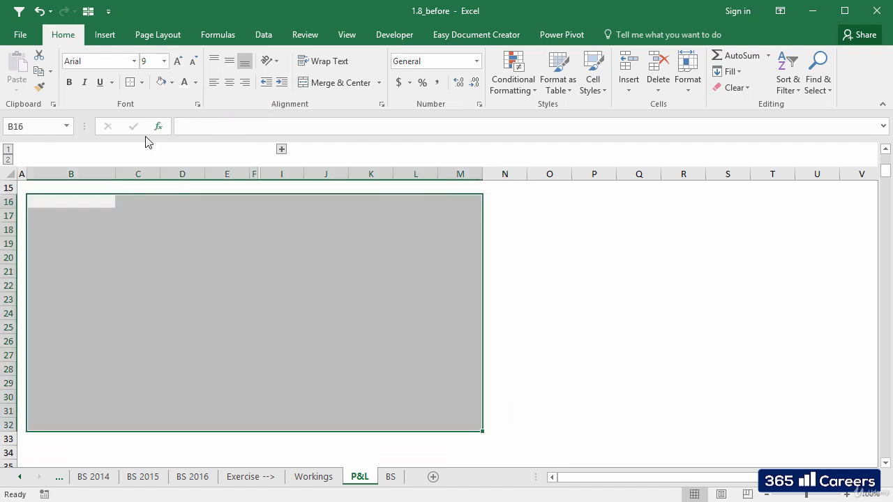
# Step: Enter the heading "Scenarios:" in B16 and make it bold
pyautogui.click(73, 200)
pyautogui.write('Scenari')
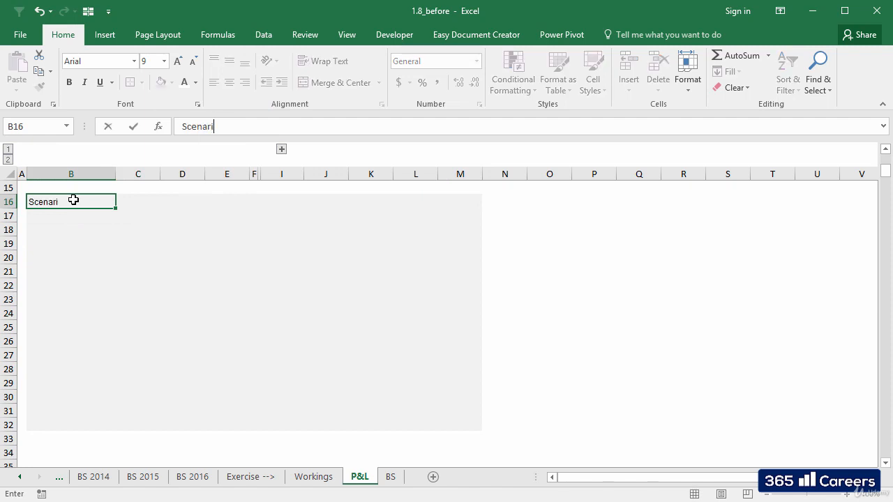
pyautogui.write('os:')
pyautogui.hotkey('ctrl', 'b')
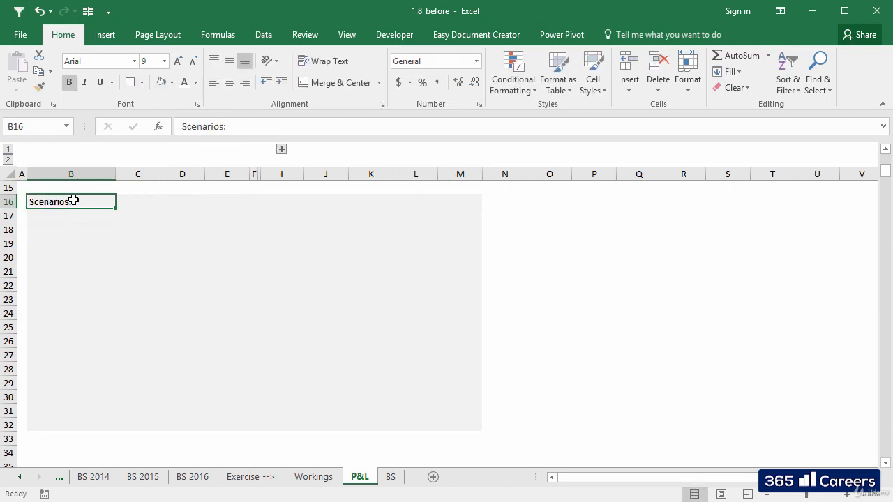
# Step: Insert two blank rows above the Forecast header row, directly below the P&L title
pyautogui.press('Left')
pyautogui.hotkey('ctrl', 'Home')
pyautogui.press('Right')
pyautogui.press('Down')
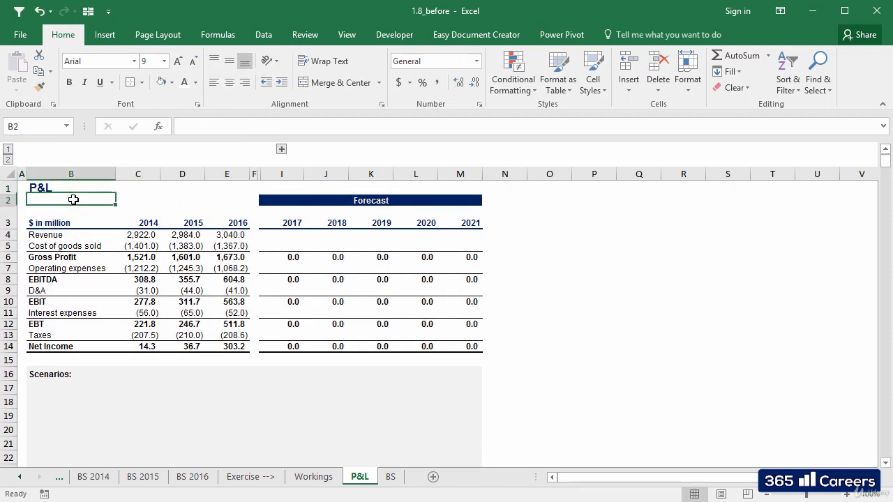
pyautogui.hotkey('shift', 'space')
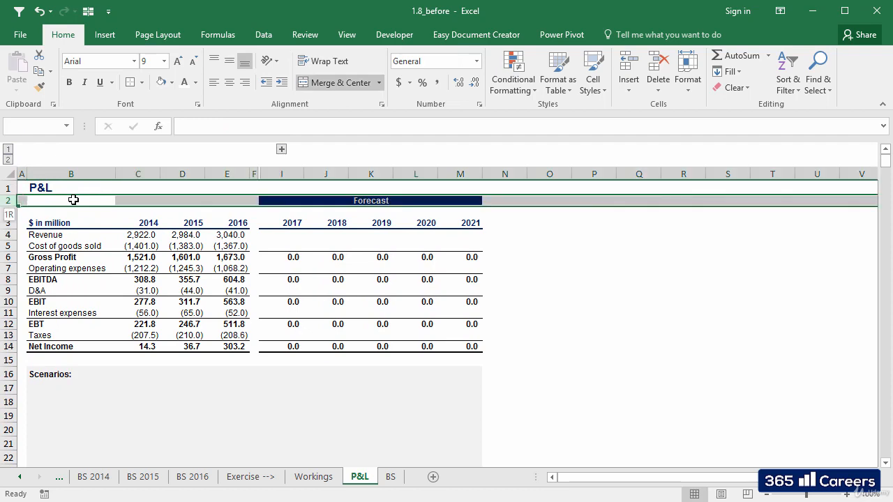
pyautogui.hotkey('ctrl', 'shift', '+')
pyautogui.hotkey('ctrl', 'shift', '+')
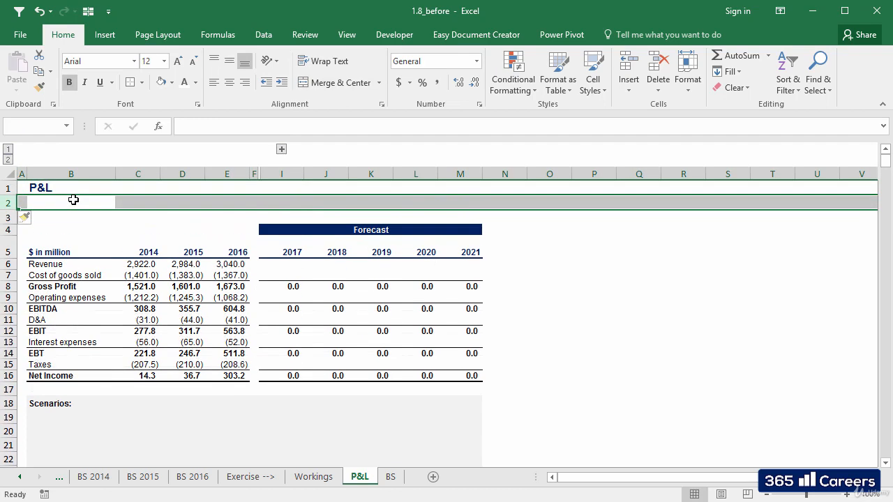
# Step: Set the font size of the new cells B2:E3 to 9
pyautogui.click(74, 200)
pyautogui.hotkey('shift', 'Right')
pyautogui.hotkey('shift', 'Right')
pyautogui.hotkey('shift', 'Right')
pyautogui.hotkey('shift', 'Down')
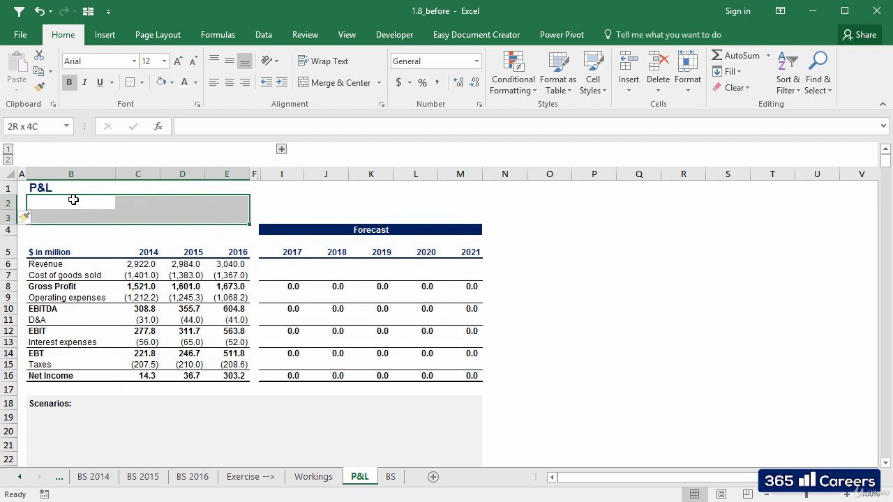
pyautogui.click(154, 61)
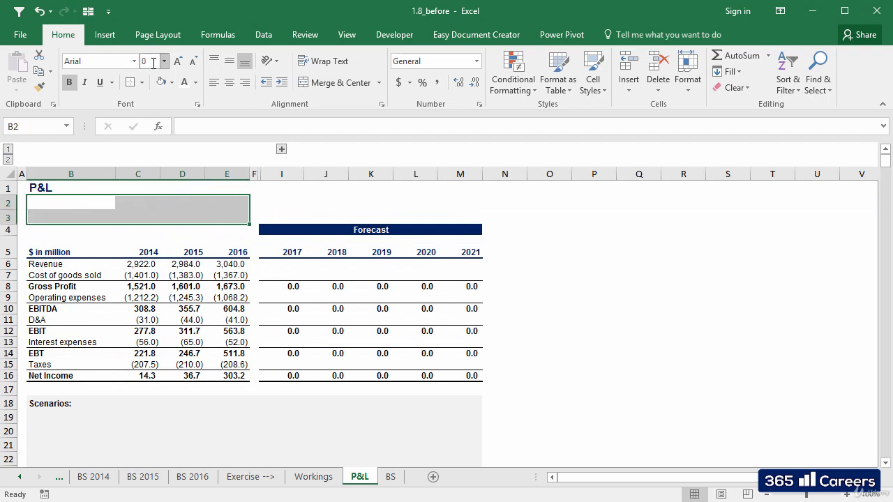
pyautogui.press('Return')
# Step: Enter the label "Scenario:" in B3 and set its font colour to Automatic black
pyautogui.press('Down')
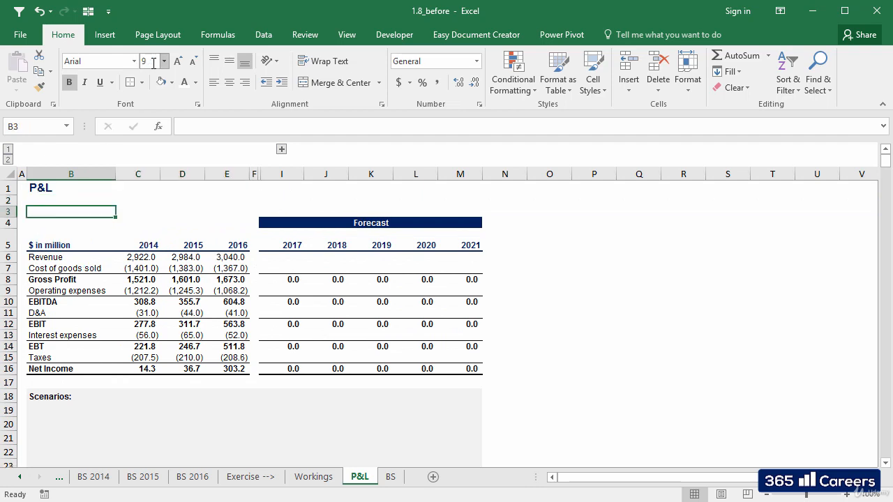
pyautogui.write('Scenari')
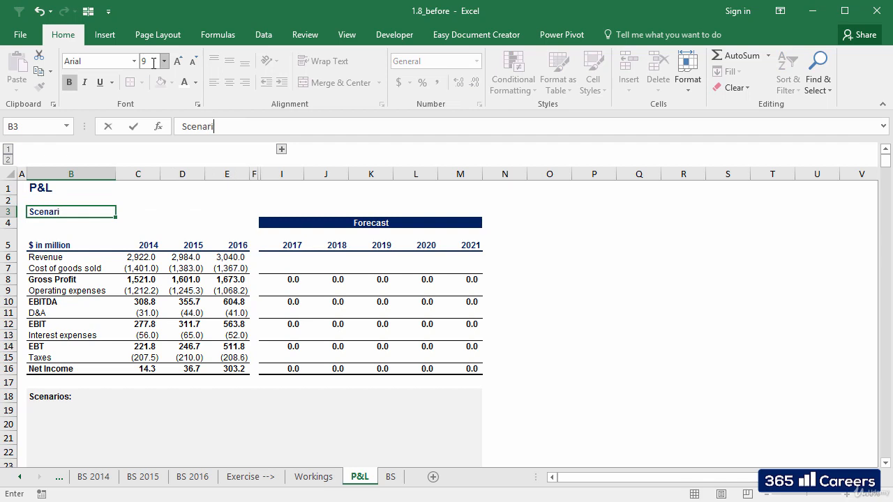
pyautogui.write('o:')
pyautogui.press('Tab')
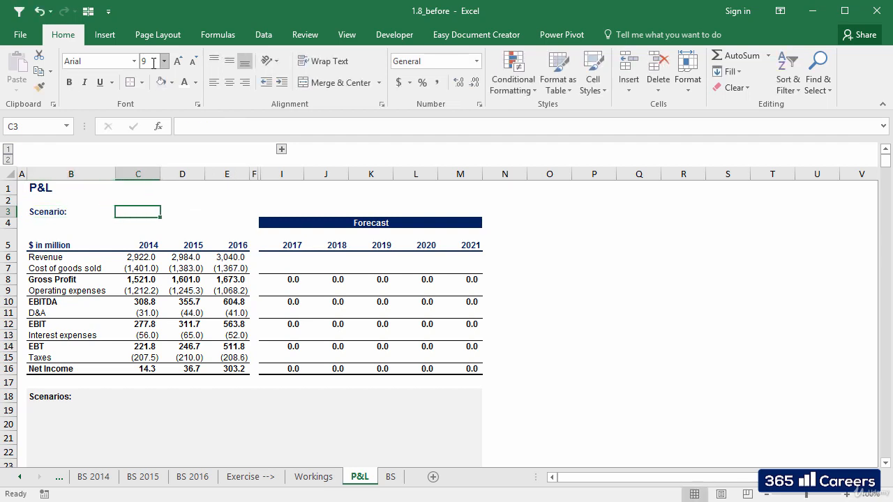
pyautogui.press('Left')
pyautogui.click(195, 83)
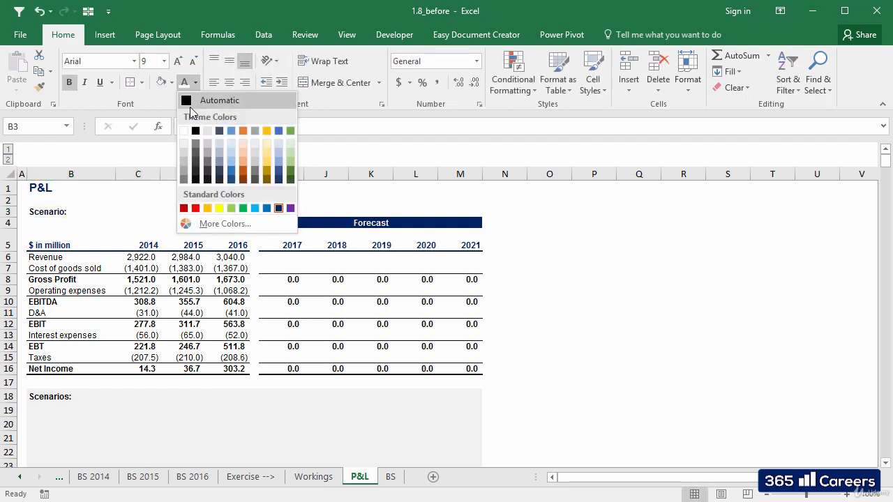
pyautogui.click(187, 101)
# Step: Format the scenario input cell C3 with a light gold fill and outside borders
pyautogui.click(135, 212)
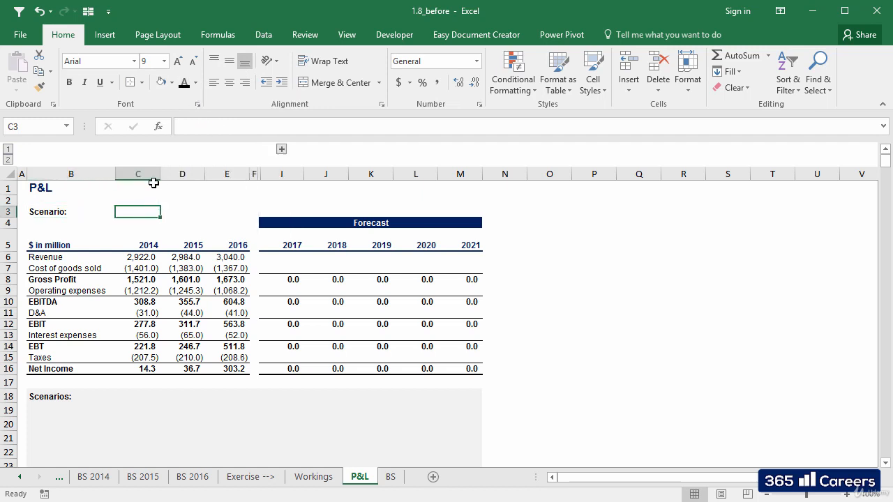
pyautogui.click(171, 82)
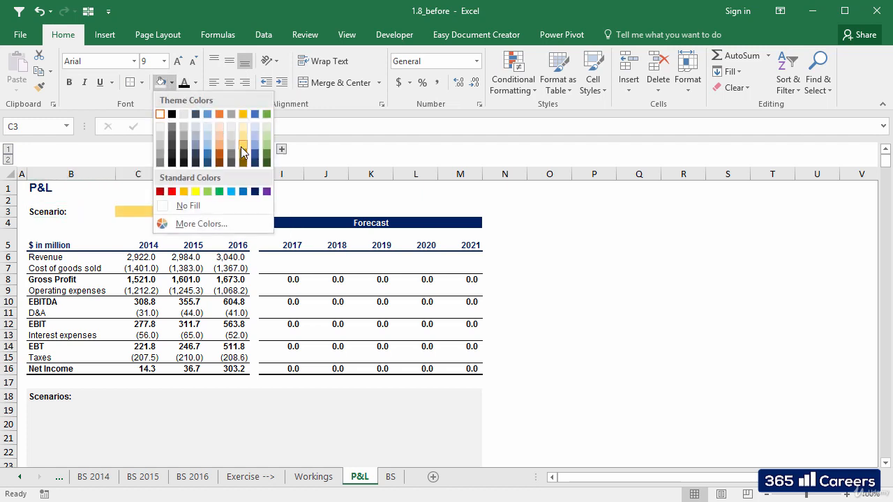
pyautogui.click(244, 148)
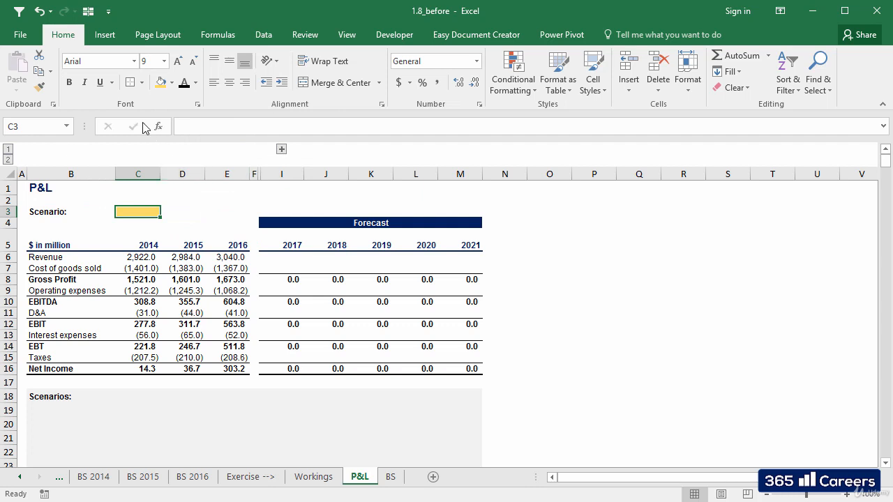
pyautogui.click(143, 85)
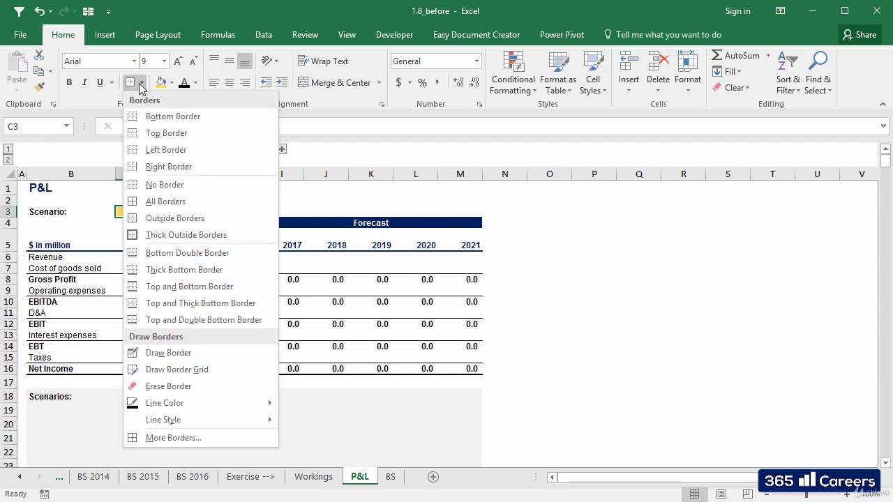
pyautogui.click(161, 219)
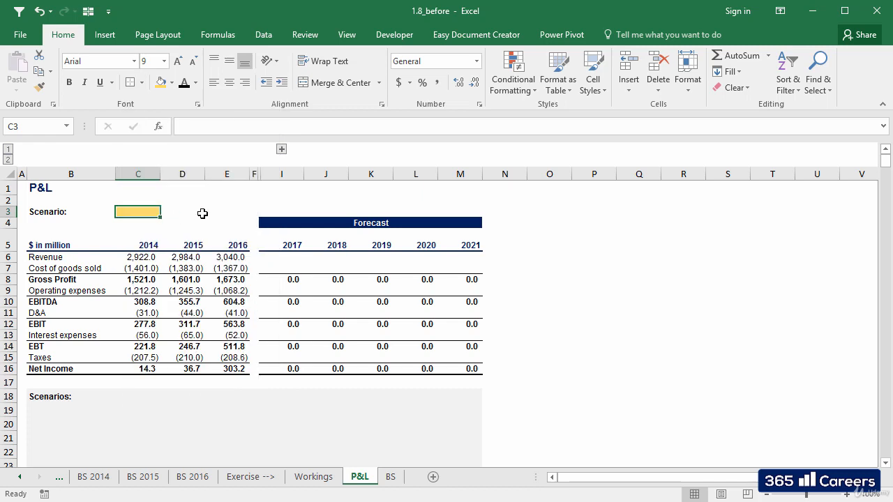
pyautogui.click(200, 212)
pyautogui.click(146, 208)
pyautogui.click(214, 208)
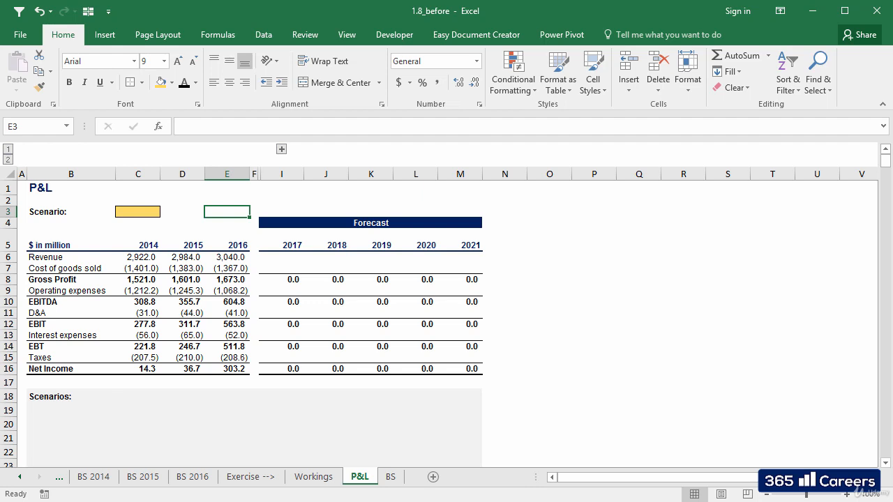
pyautogui.click(42, 257)
pyautogui.click(89, 271)
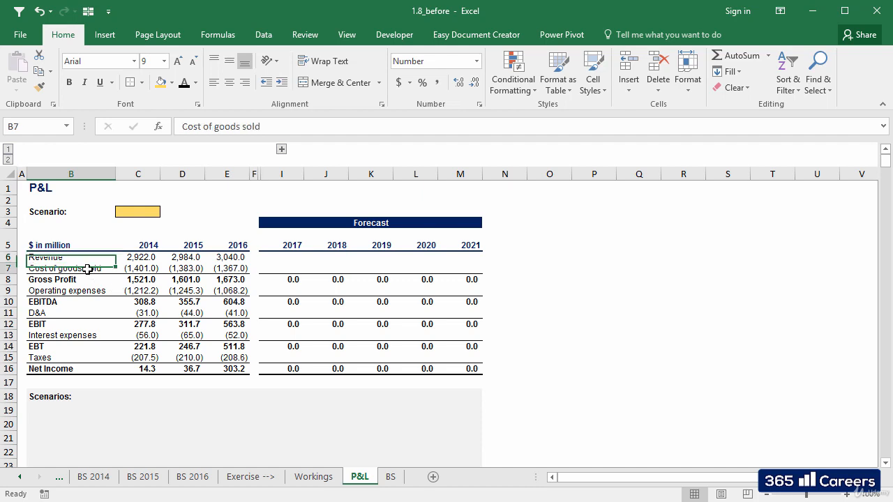
pyautogui.click(99, 293)
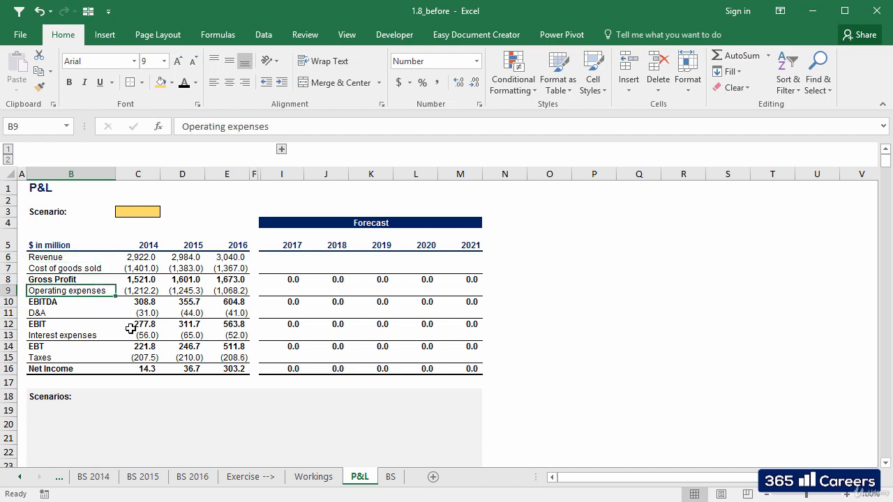
pyautogui.click(98, 314)
pyautogui.keyDown('ctrl'); pyautogui.click(82, 335); pyautogui.keyUp('ctrl')
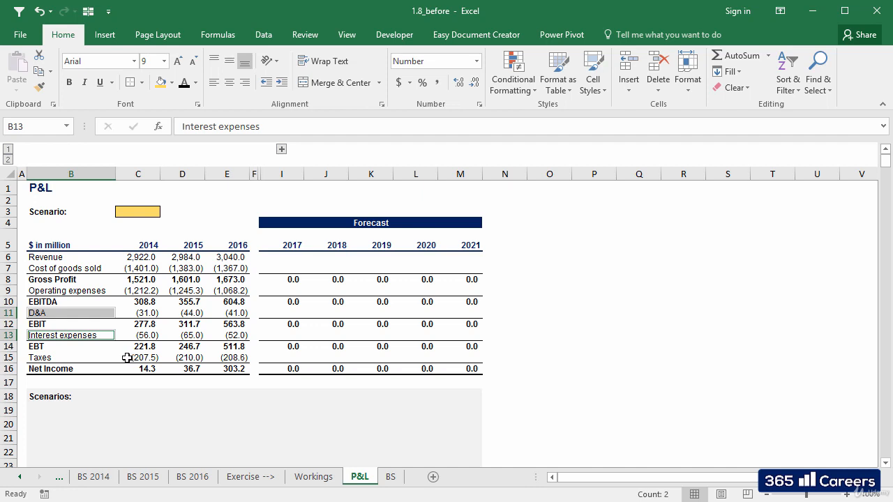
# Step: Enter the label "Revenue % growth" in B19, under the Scenarios heading
pyautogui.click(68, 407)
pyautogui.press('Down')
pyautogui.press('Down')
pyautogui.press('Down')
pyautogui.press('Down')
pyautogui.press('Down')
pyautogui.press('Down')
pyautogui.press('Down')
pyautogui.press('Down')
pyautogui.press('Down')
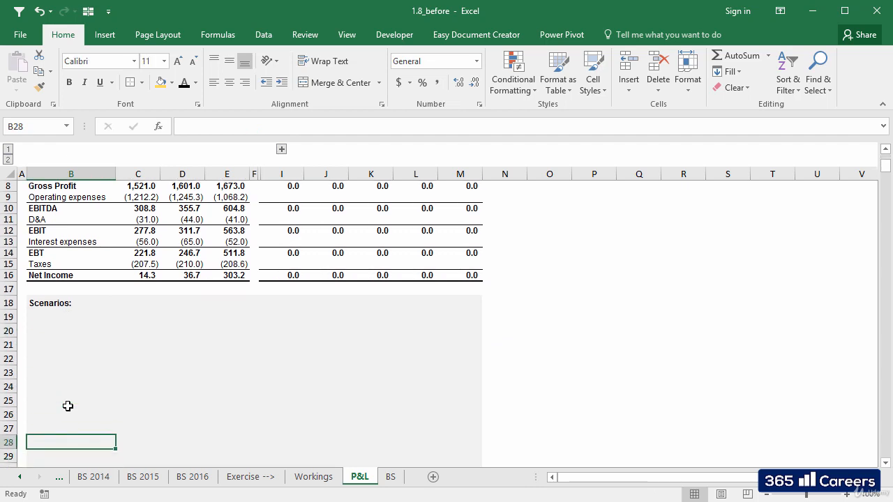
pyautogui.press('Up')
pyautogui.press('Up')
pyautogui.press('Up')
pyautogui.press('Up')
pyautogui.press('Up')
pyautogui.press('Up')
pyautogui.press('Up')
pyautogui.press('Up')
pyautogui.press('Up')
pyautogui.write('Re')
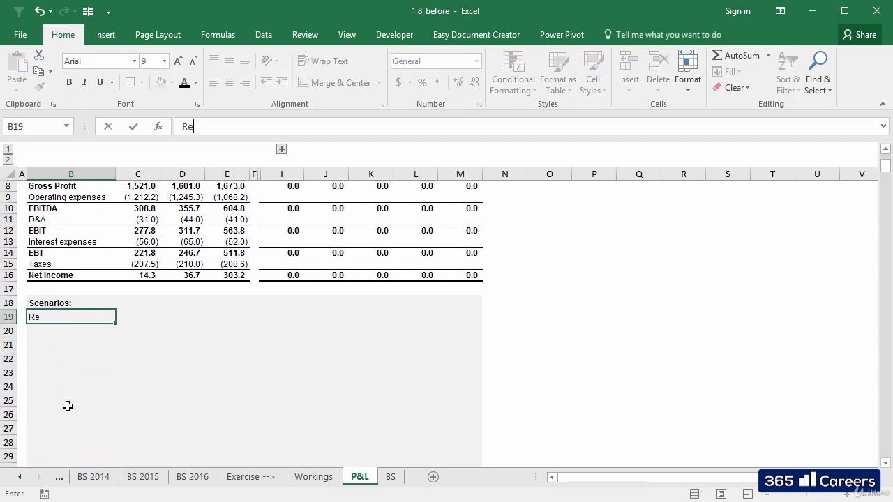
pyautogui.write('venue % g')
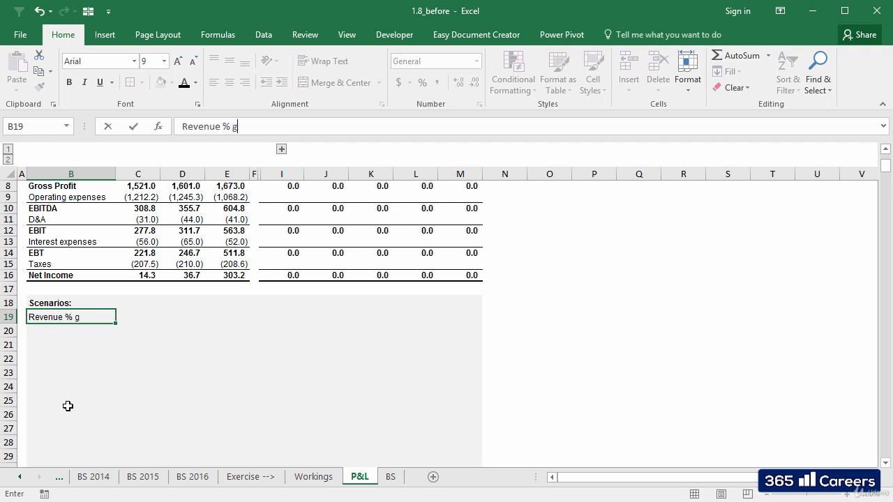
pyautogui.write('rowhh')
pyautogui.press('Tab')
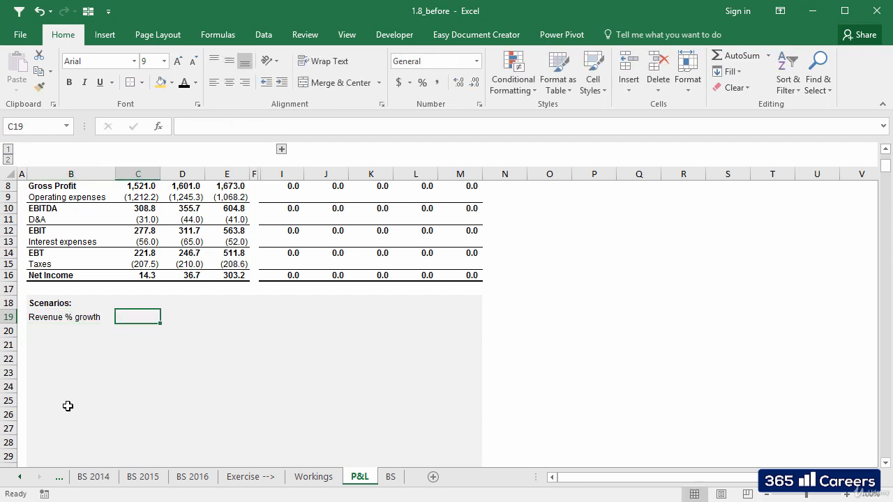
# Step: List the scenario labels "Best case", "Base case" and "Worst case" in B20:B22 under Revenue % growth
pyautogui.press('Return')
pyautogui.write('Best cas')
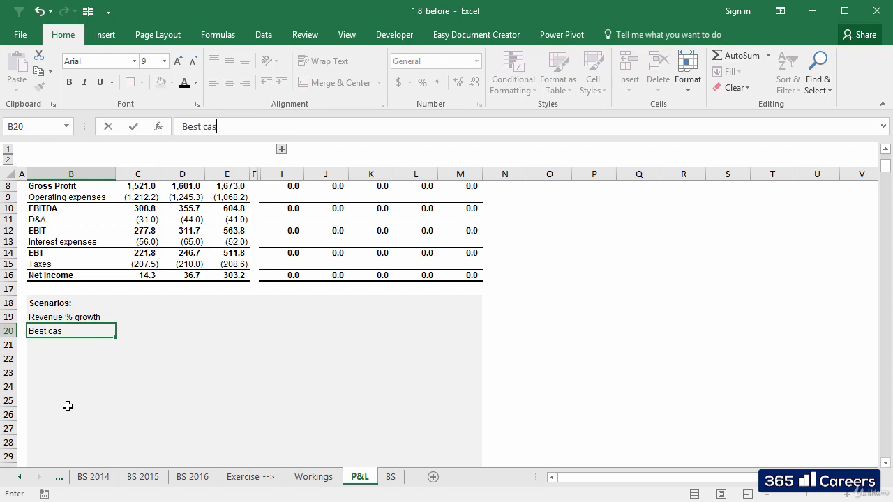
pyautogui.write('e')
pyautogui.press('Return')
pyautogui.write('VB')
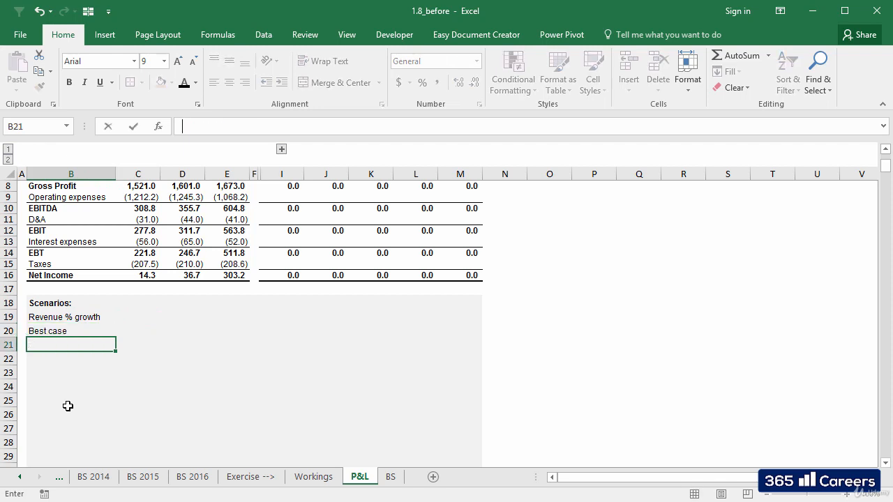
pyautogui.write('Base case')
pyautogui.press('Return')
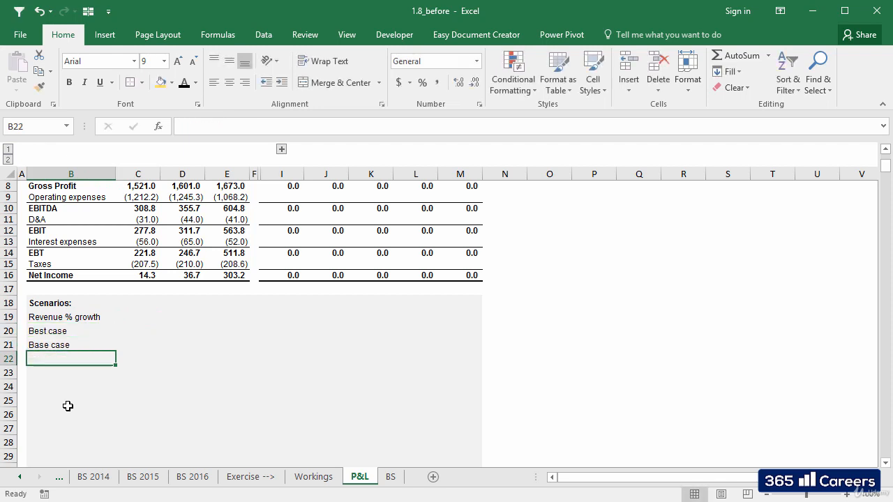
pyautogui.write('Worst case')
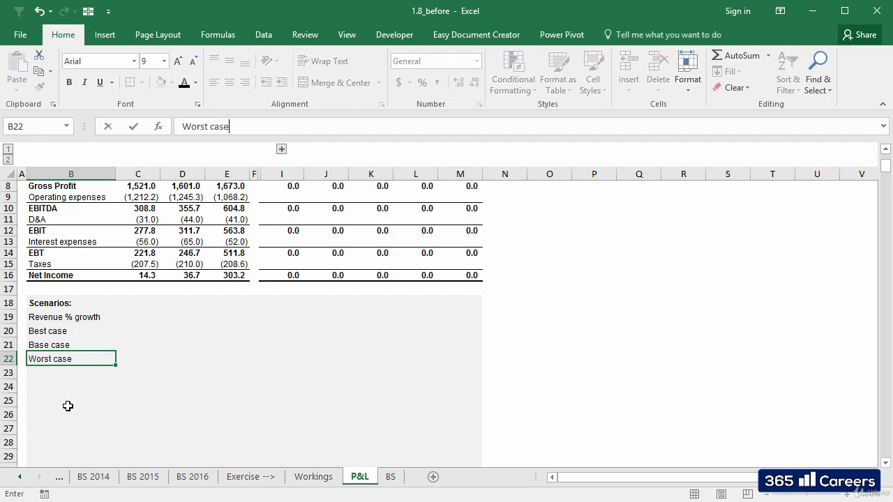
pyautogui.hotkey('ctrl', 'Return')
# Step: Enter the label "Cogs as % of Revenues" in B23, under the Revenue % growth cases
pyautogui.press('Down')
pyautogui.write('C')
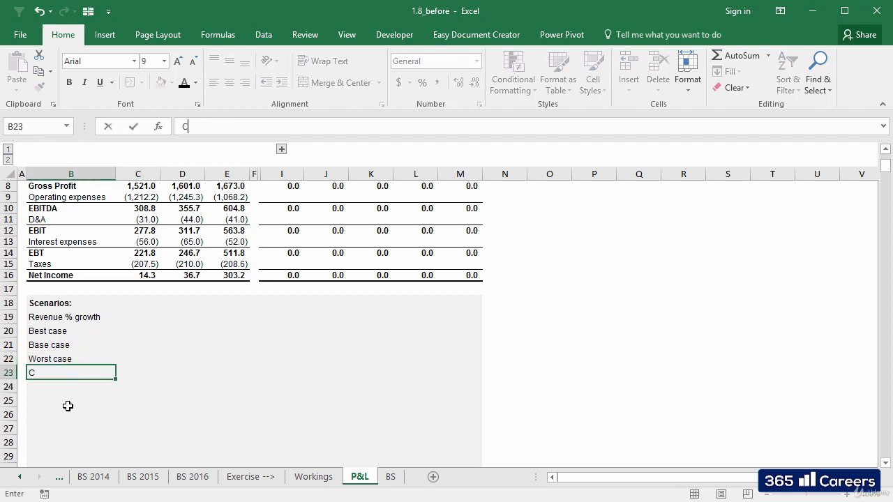
pyautogui.write('ogs as % of Revenues')
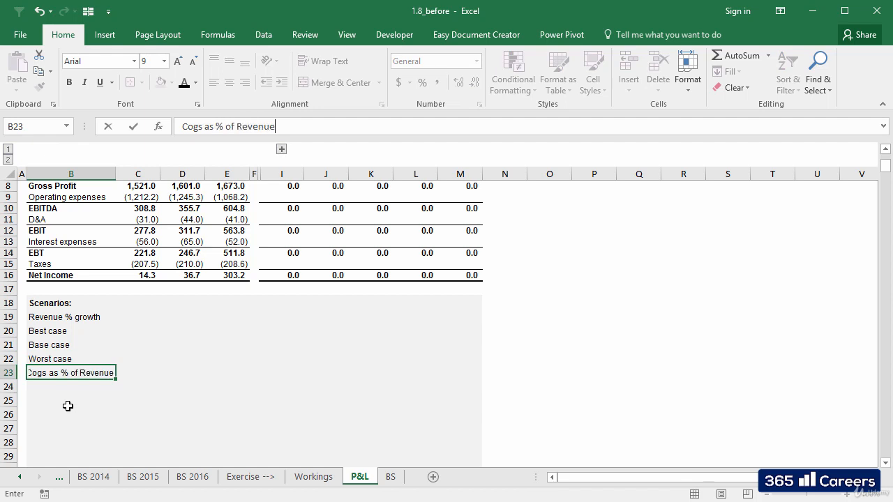
pyautogui.press('Right')
pyautogui.press('Left')
# Step: Copy the "Cogs as % of Revenues" label from B23 into B27
pyautogui.hotkey('ctrl', 'c')
pyautogui.press('Down')
pyautogui.press('Down')
pyautogui.press('Down')
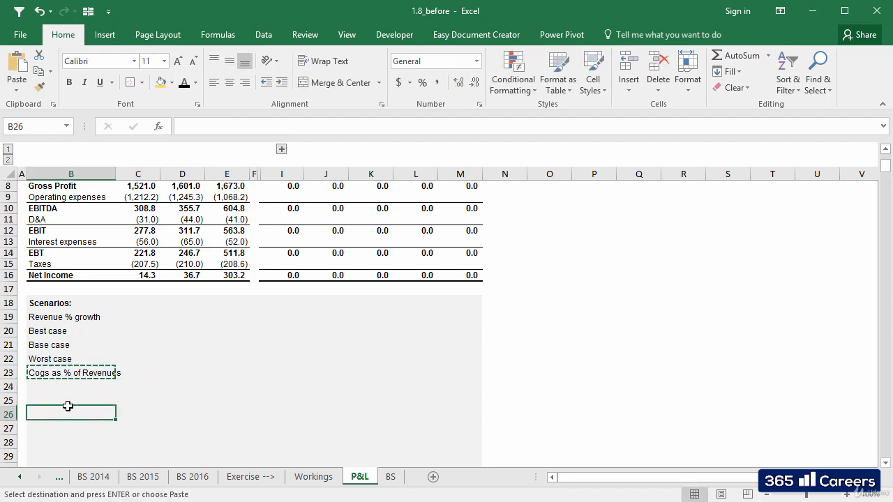
pyautogui.press('Down')
pyautogui.hotkey('ctrl', 'v')
# Step: Copy the three case labels in B20:B22 into the blocks starting at B24 and B28
pyautogui.press('Up')
pyautogui.press('Up')
pyautogui.press('Up')
pyautogui.press('Up')
pyautogui.press('Up')
pyautogui.press('Up')
pyautogui.press('Up')
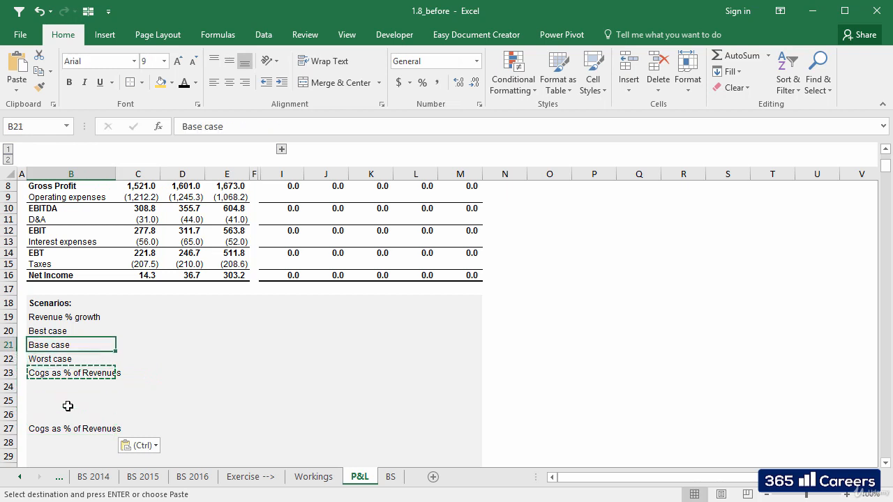
pyautogui.hotkey('shift', 'Down')
pyautogui.hotkey('shift', 'Down')
pyautogui.hotkey('ctrl', 'c')
pyautogui.press('Down')
pyautogui.hotkey('ctrl', 'v')
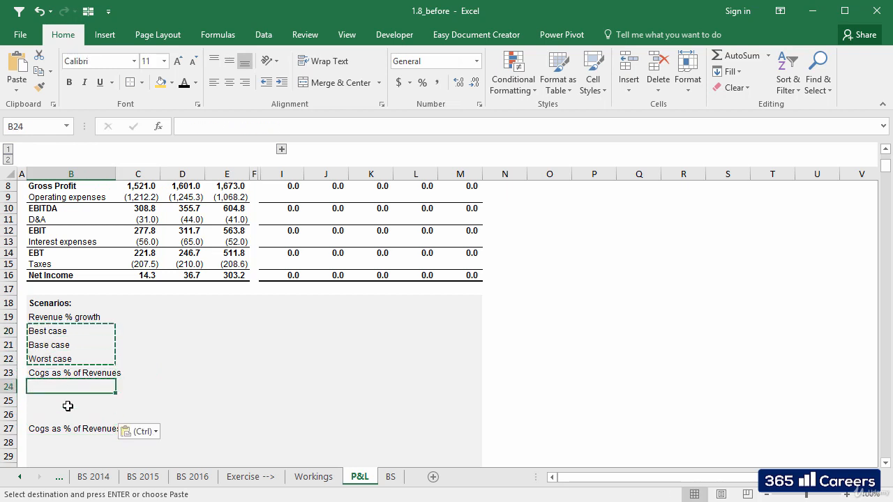
pyautogui.press('Down')
pyautogui.press('Down')
pyautogui.press('Down')
pyautogui.press('Down')
pyautogui.hotkey('ctrl', 'v')
# Step: Change the label in B27 to "Opex as % of Revenues"
pyautogui.press('Up')
pyautogui.press('Escape')
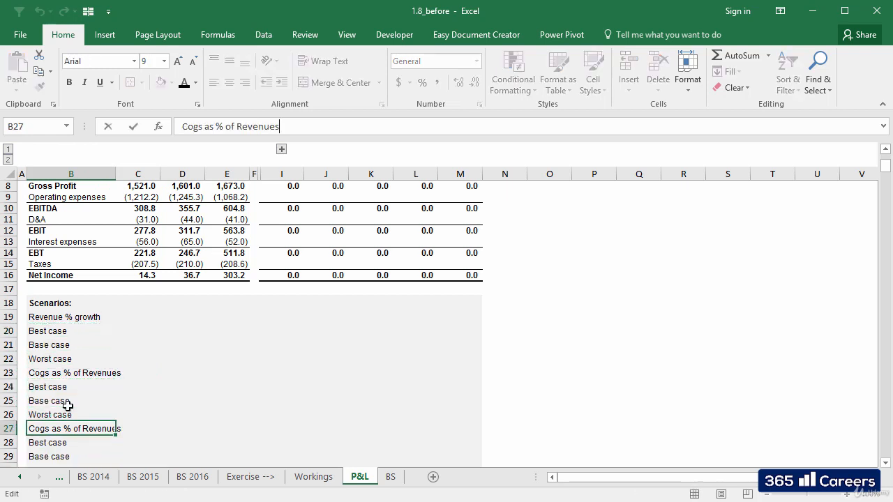
pyautogui.press('F2')
pyautogui.hotkey('shift', 'Home')
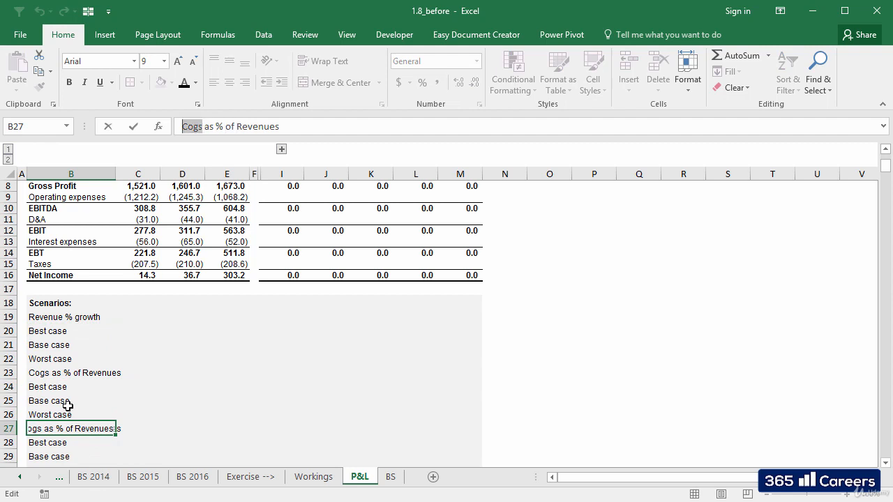
pyautogui.write('Opex')
pyautogui.press('Tab')
pyautogui.press('Left')
pyautogui.press('Left')
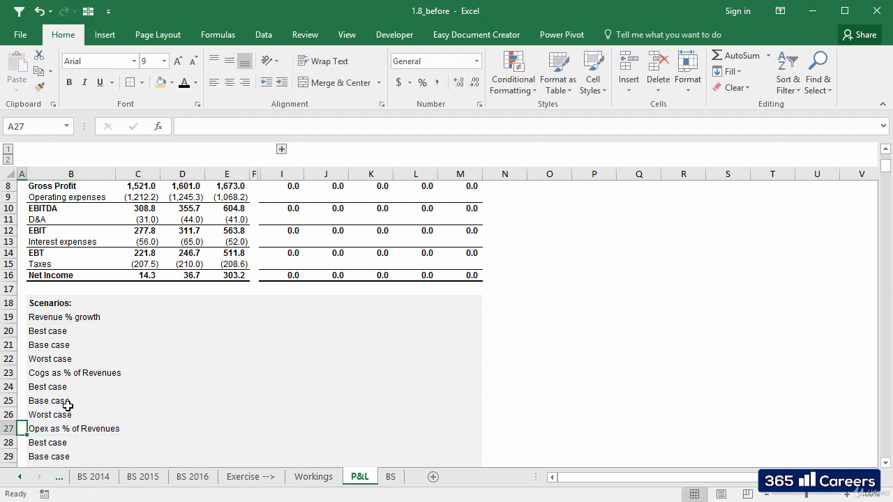
# Step: Add list data validation to the scenario input cell C3, using =$B$20:$B$22 as the source
pyautogui.hotkey('ctrl', 'Home')
pyautogui.press('Right')
pyautogui.press('Right')
pyautogui.press('Down')
pyautogui.press('Down')
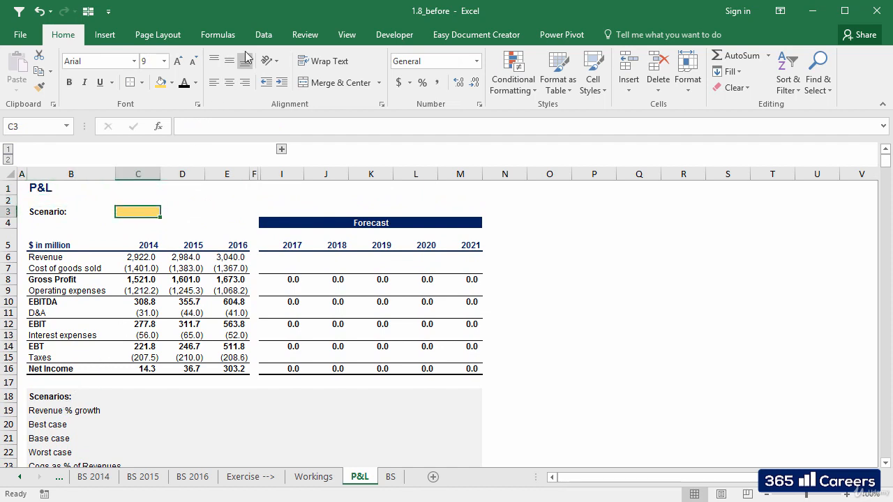
pyautogui.click(268, 38)
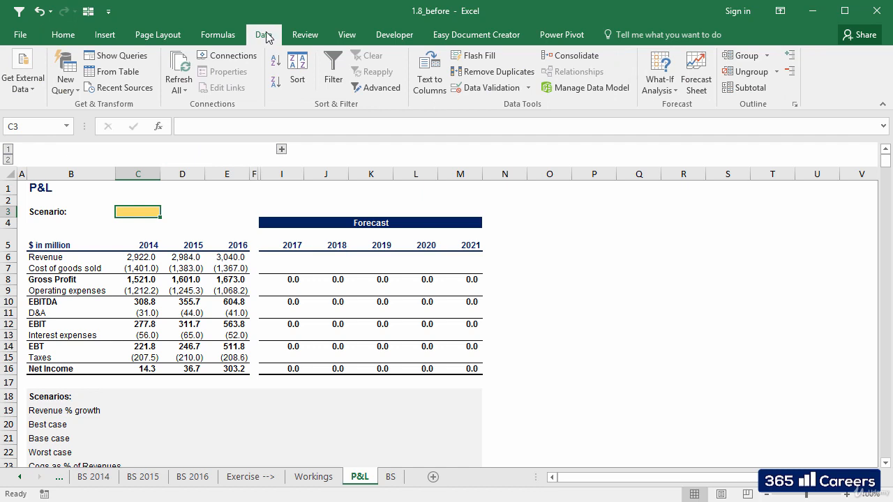
pyautogui.click(486, 87)
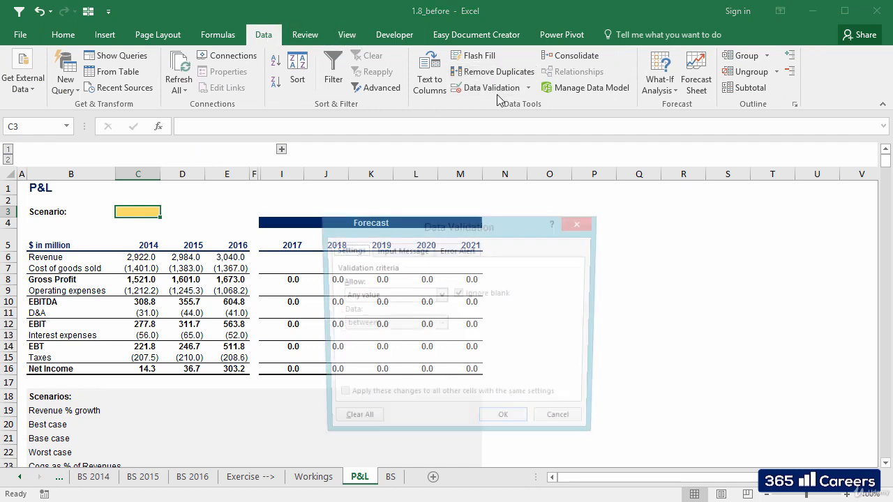
pyautogui.click(438, 298)
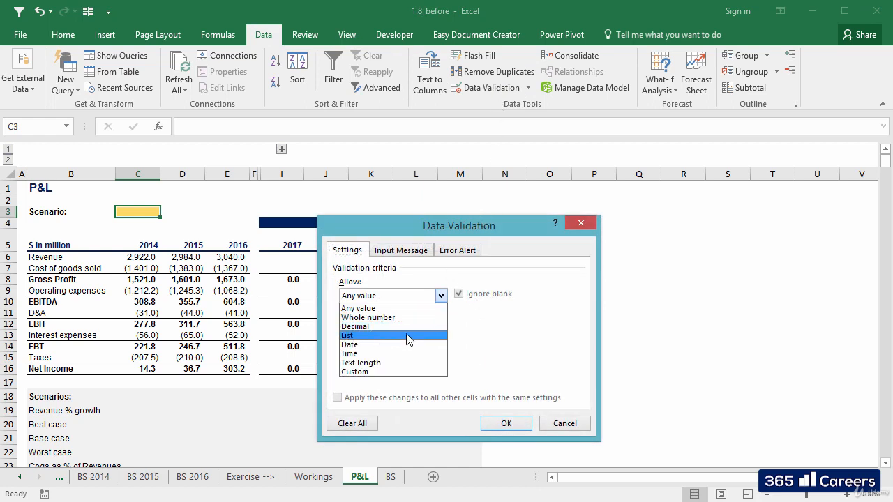
pyautogui.click(412, 336)
pyautogui.click(523, 353)
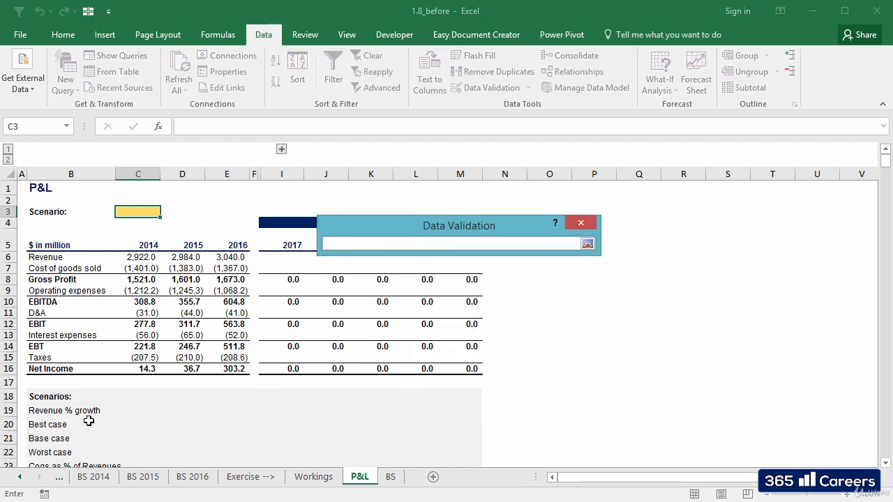
pyautogui.moveTo(88, 424); pyautogui.dragTo(81, 445)
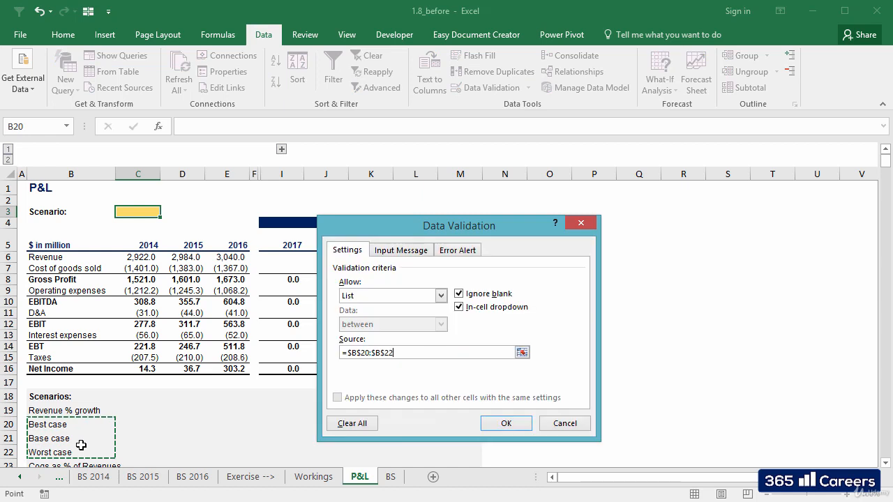
pyautogui.press('Return')
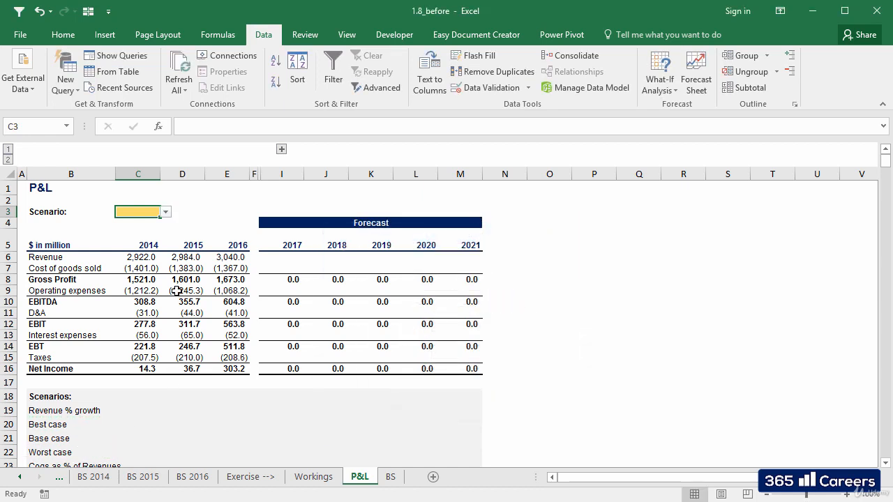
# Step: Open the list of scenario choices in C3
pyautogui.click(166, 210)
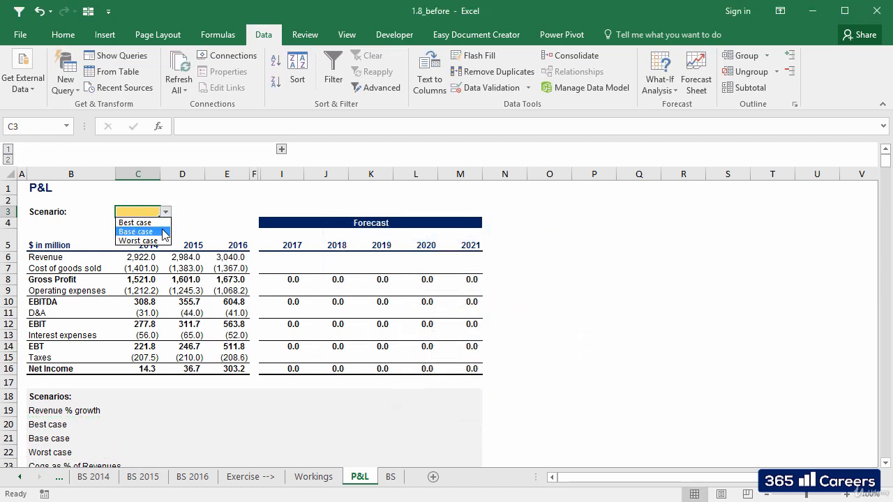